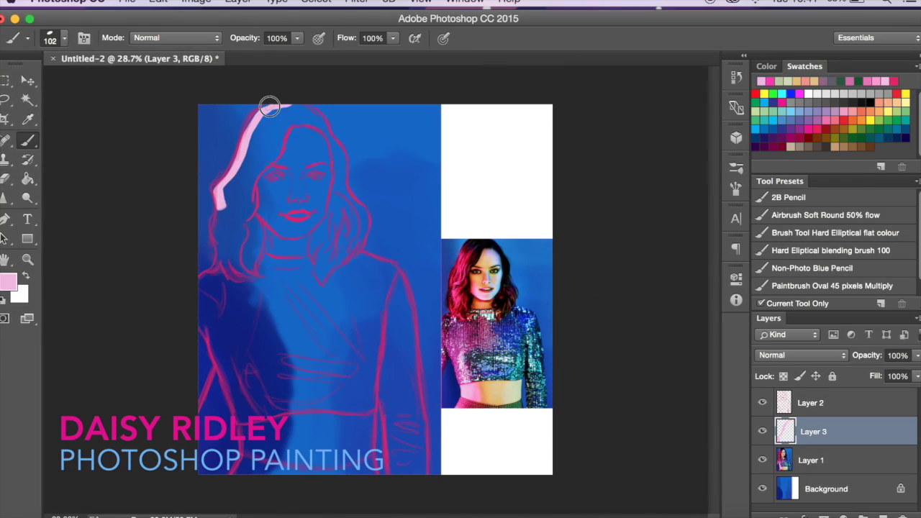
Step: Block in the left side of the hair in pink on Layer 3 with a size-169 brush
left_click_drag(269, 107, 216, 388)
mouse_move(170, 249)
left_mouse_down()
mouse_move(205, 259)
mouse_move(222, 189)
mouse_move(234, 432)
left_mouse_up()
Step: Paint pink down the right side of the figure and over the arm shape
key("alt+bracketleft")
key("b")
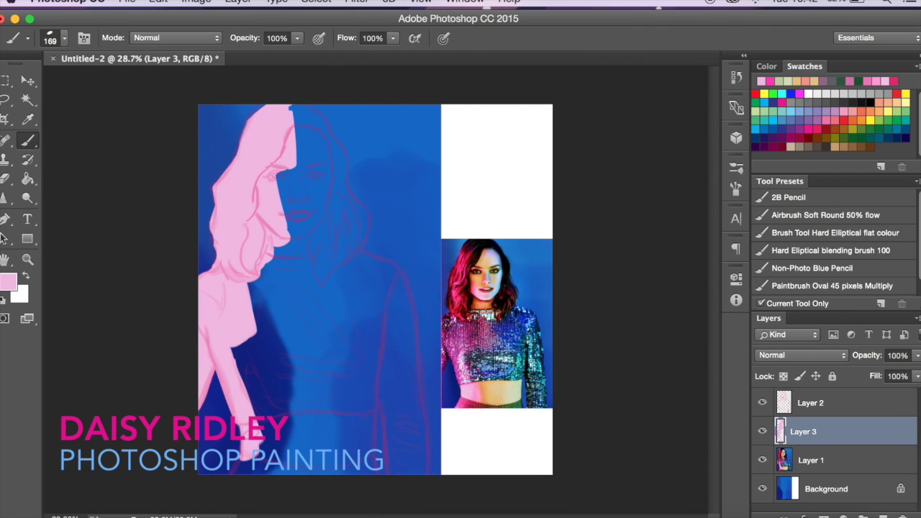
mouse_move(364, 461)
left_mouse_down()
mouse_move(429, 442)
mouse_move(344, 253)
left_mouse_up()
key("e")
left_click_drag(426, 360, 417, 425)
key("b")
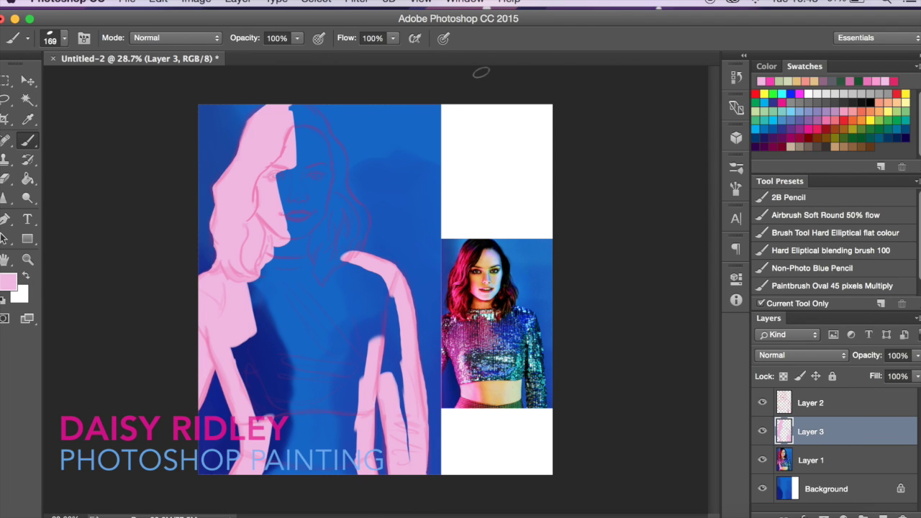
Step: Trim the arm's right edge, repaint pink along it, and extend the hair top
key("e")
left_click_drag(432, 424, 403, 274)
key("b")
mouse_move(425, 468)
left_mouse_down()
mouse_move(395, 297)
mouse_move(403, 432)
left_mouse_up()
left_click_drag(335, 160, 318, 127)
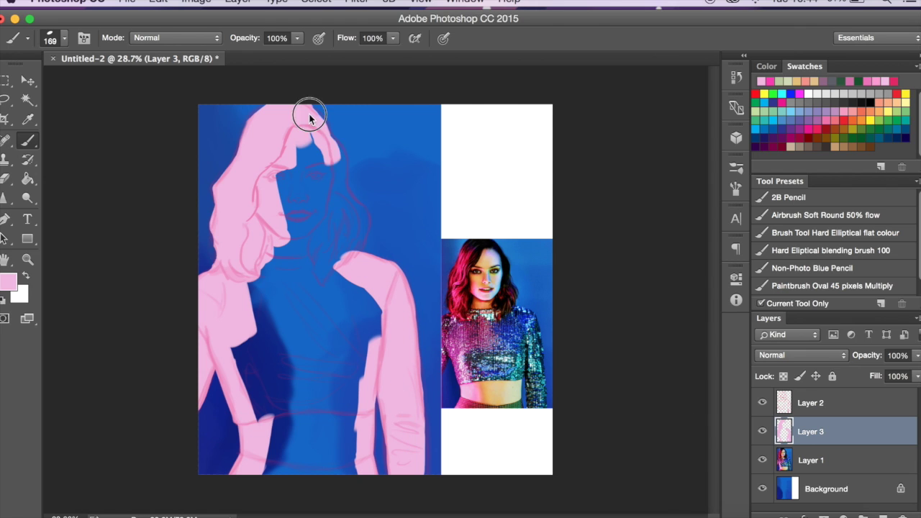
key("e")
key("b")
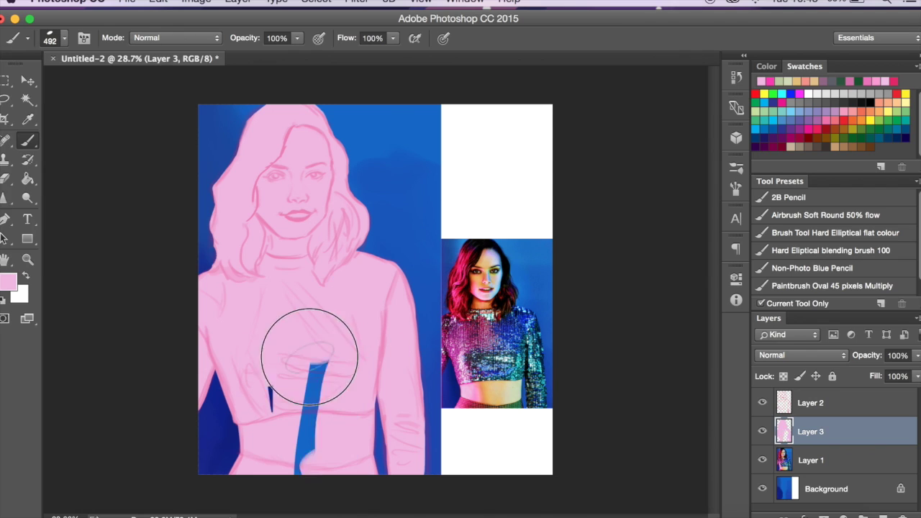
Step: Clip the new colour layer to the pink base and trim the skin edge
right_click(813, 432)
left_click(713, 402)
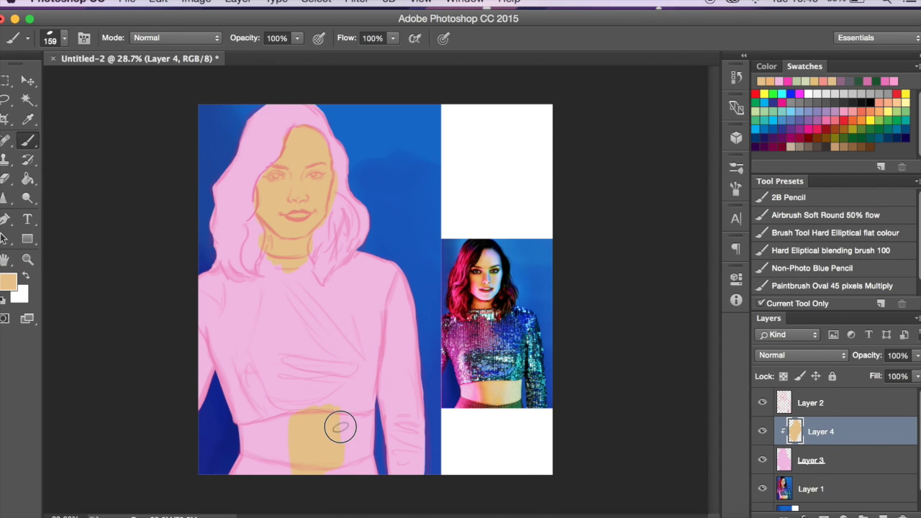
left_click_drag(372, 454, 367, 416)
key("b")
key("alt+bracketright")
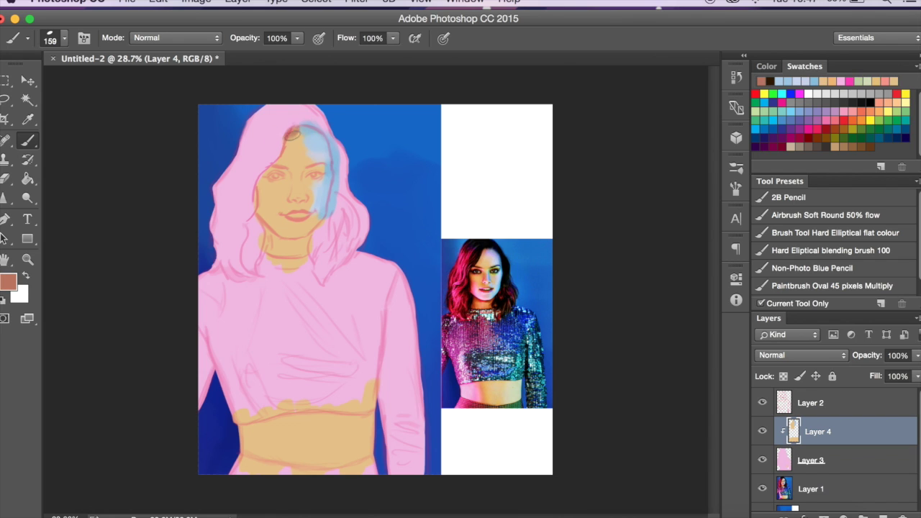
Step: Paint light-blue shading down the face and pink-red on the left cheek
left_click_drag(327, 205, 299, 245)
left_click(495, 290, "alt")
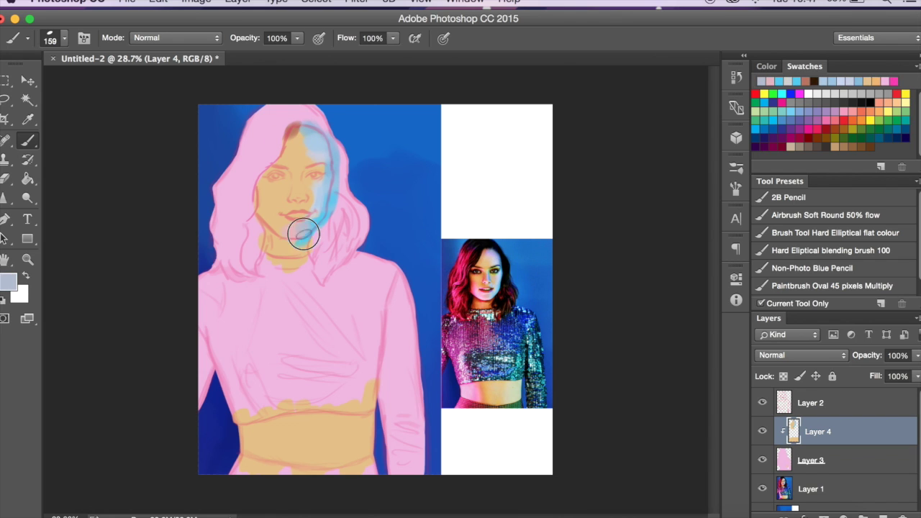
left_click(491, 289, "alt")
left_click_drag(254, 227, 279, 198)
left_click(473, 279, "alt")
left_click_drag(266, 229, 257, 161)
Step: Add red strokes on the nose, more face colour, and a red band across the neck
left_click(64, 37)
left_click_drag(126, 87, 113, 87)
left_click(305, 193, "alt")
left_click_drag(288, 171, 301, 243)
left_click(482, 300, "alt")
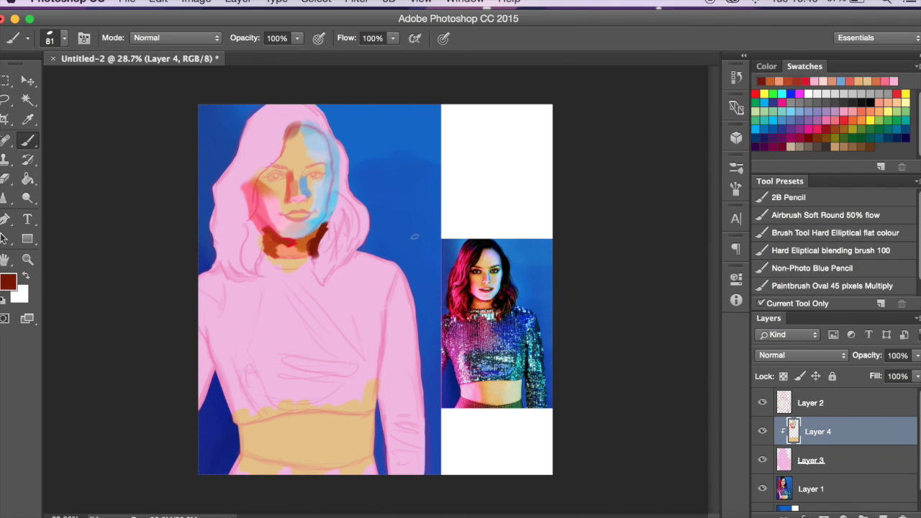
mouse_move(268, 236)
left_mouse_down()
mouse_move(302, 249)
mouse_move(332, 230)
left_mouse_up()
left_click(308, 226, "alt")
Step: Paint orange and pink strokes on the midriff using sampled photo colours
left_click(494, 392, "alt")
left_click(329, 426, "alt")
left_click_drag(305, 447, 288, 453)
left_click(248, 389, "alt")
left_click_drag(272, 464, 243, 424)
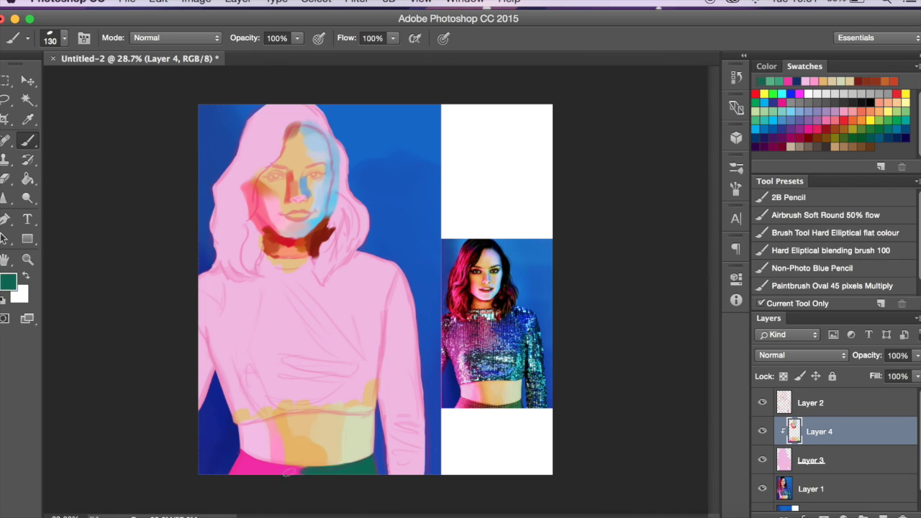
Step: Paint the hair black on top, maroon-orange on the right, and pink-red on the left
left_click(513, 405, "alt")
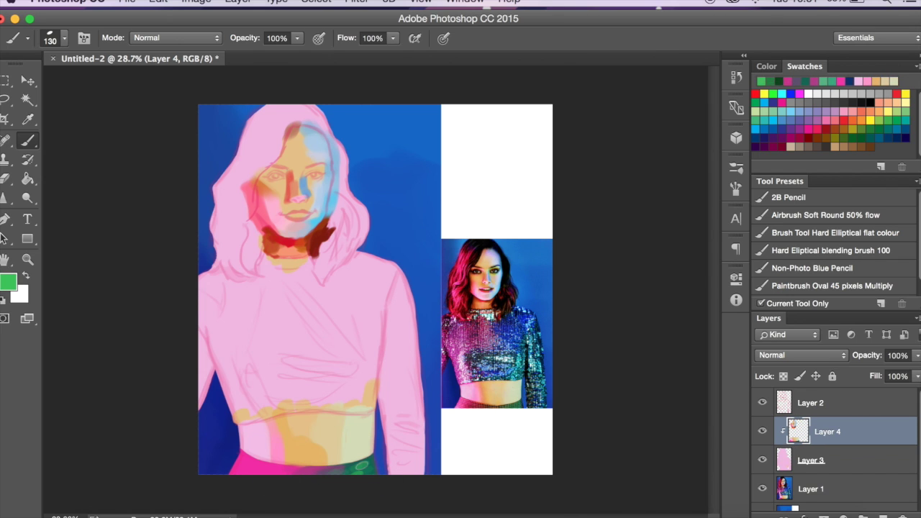
left_click(512, 405, "alt")
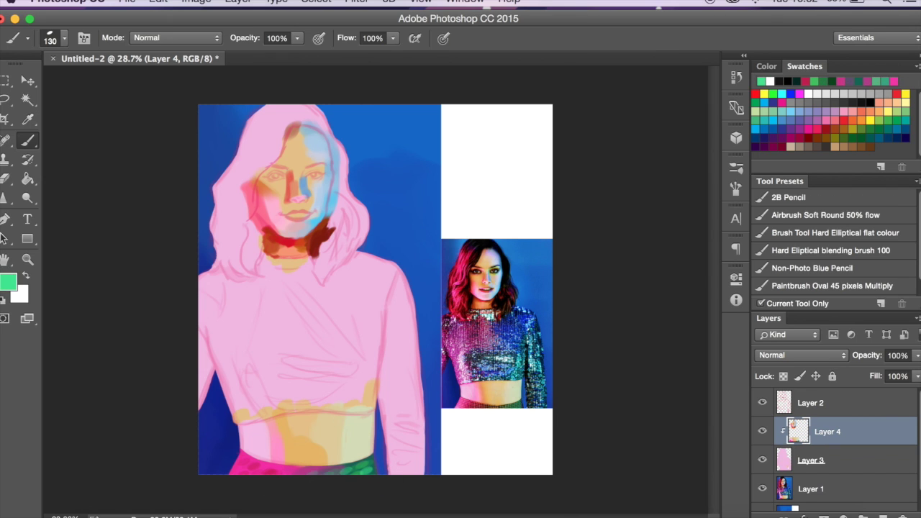
left_click(482, 243, "alt")
left_click_drag(295, 111, 268, 115)
left_click_drag(315, 250, 339, 223)
left_click(455, 285, "alt")
left_click_drag(216, 196, 243, 138)
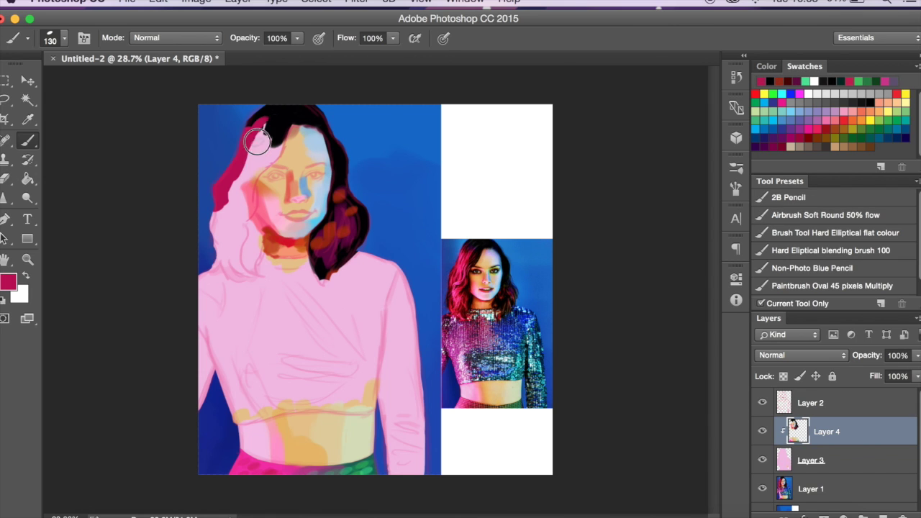
mouse_move(245, 216)
left_mouse_down()
mouse_move(238, 140)
mouse_move(249, 262)
mouse_move(259, 115)
left_mouse_up()
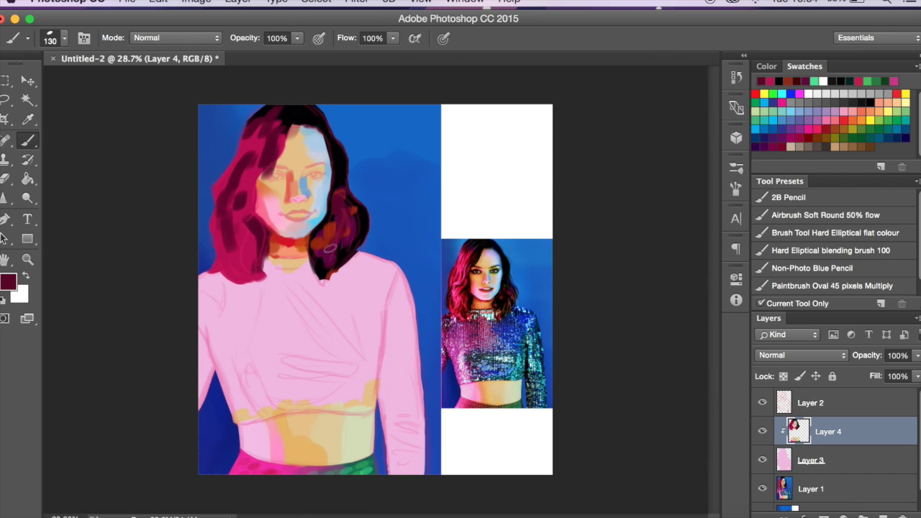
Step: Paint dark teal over the torso, waist, shoulders and neckline on a new clipped layer
left_click_drag(291, 370, 340, 364)
left_click_drag(382, 401, 246, 419)
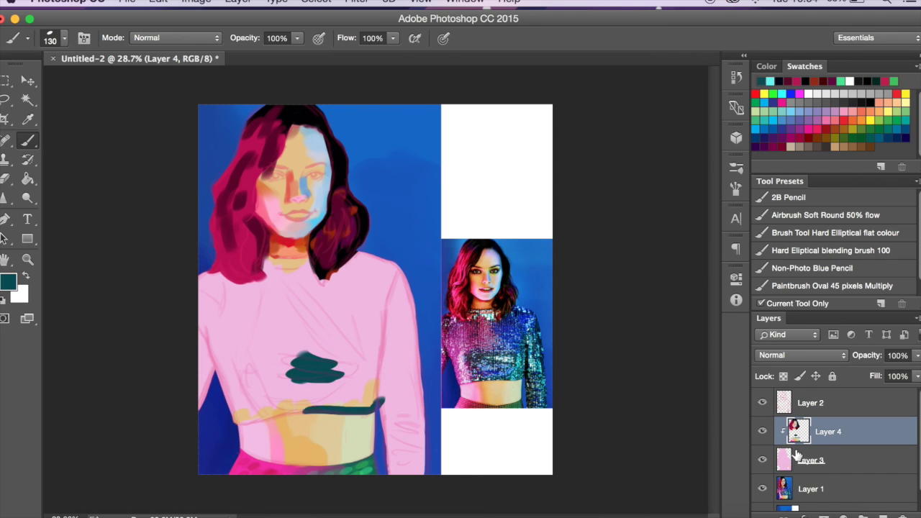
key("ctrl+shift+n")
mouse_move(216, 388)
left_mouse_down()
mouse_move(389, 407)
mouse_move(412, 426)
mouse_move(209, 295)
left_mouse_up()
left_click_drag(270, 260, 301, 275)
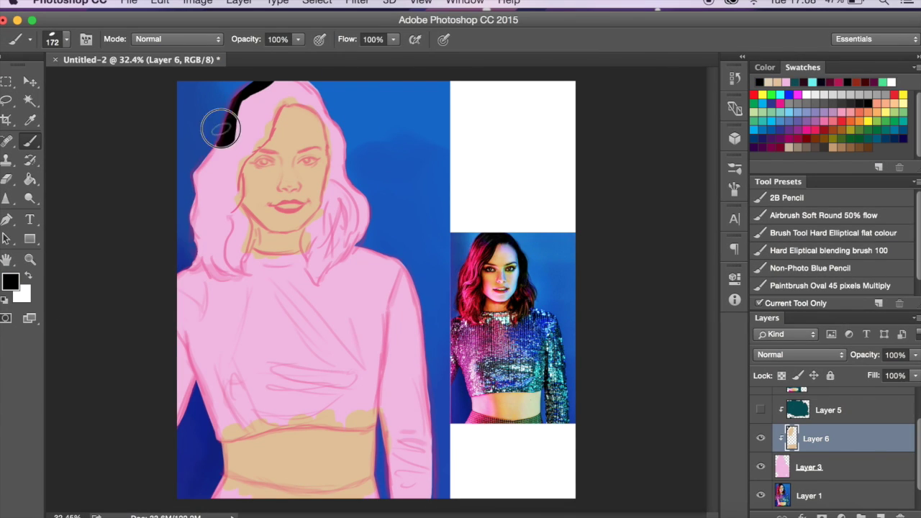
Step: Paint the hair solid black on Layer 7, show Layer 2's sketch, and erase stray hair by the jaw
left_click_drag(221, 128, 231, 235)
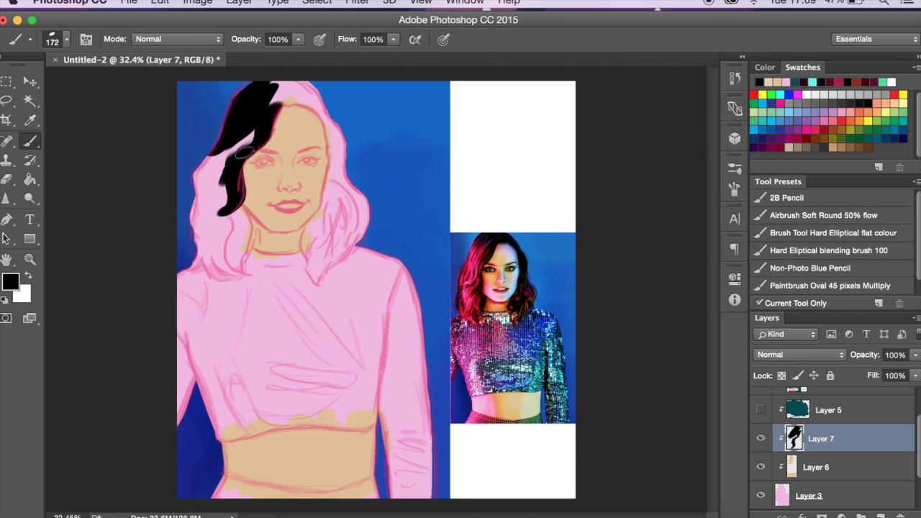
key("e")
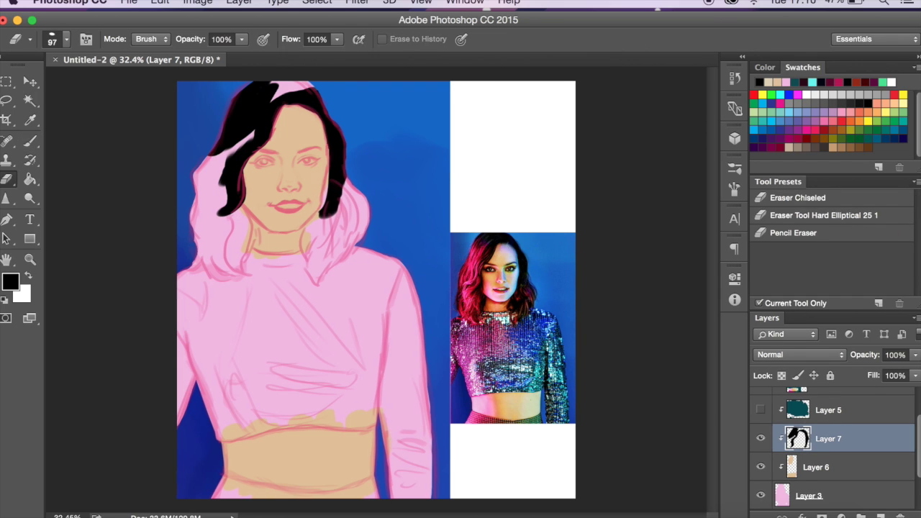
key("b")
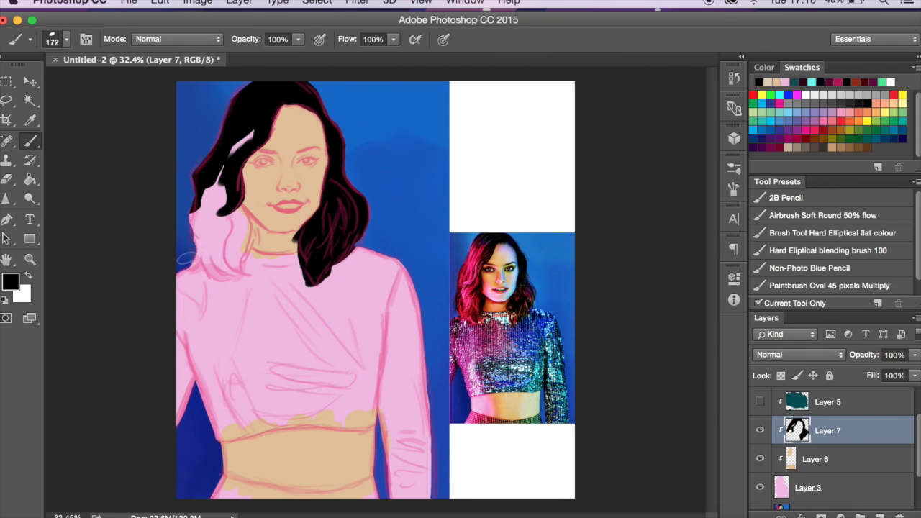
left_click(759, 404)
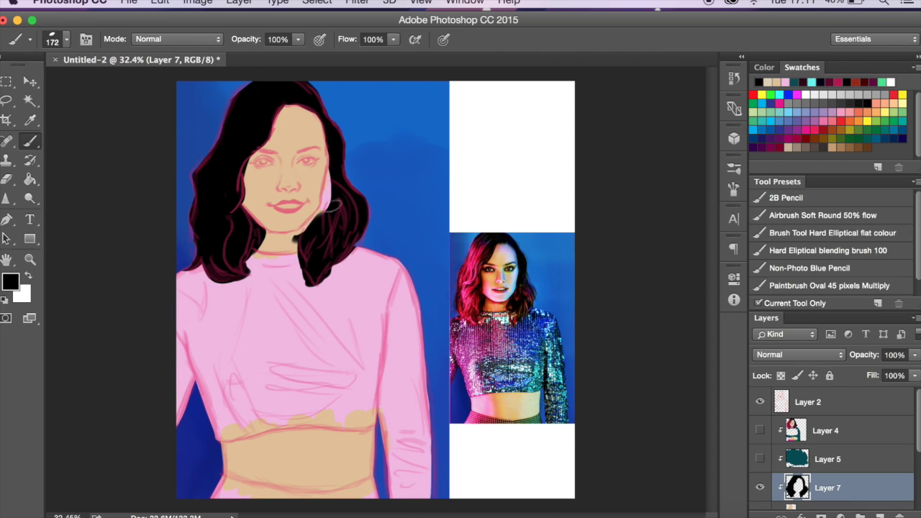
key("e")
left_click(65, 38)
left_click_drag(315, 252, 310, 284)
key("b")
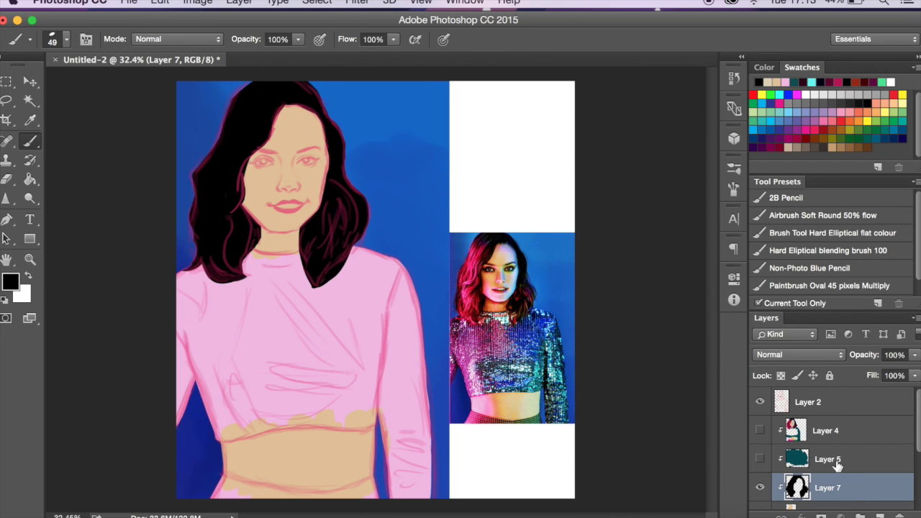
Step: On new Layer 8, paint the crop top solid teal over neckline, chest and waist
left_click(879, 517)
left_click(65, 39)
key("Return")
left_click_drag(245, 268, 302, 272)
left_click_drag(216, 432, 353, 418)
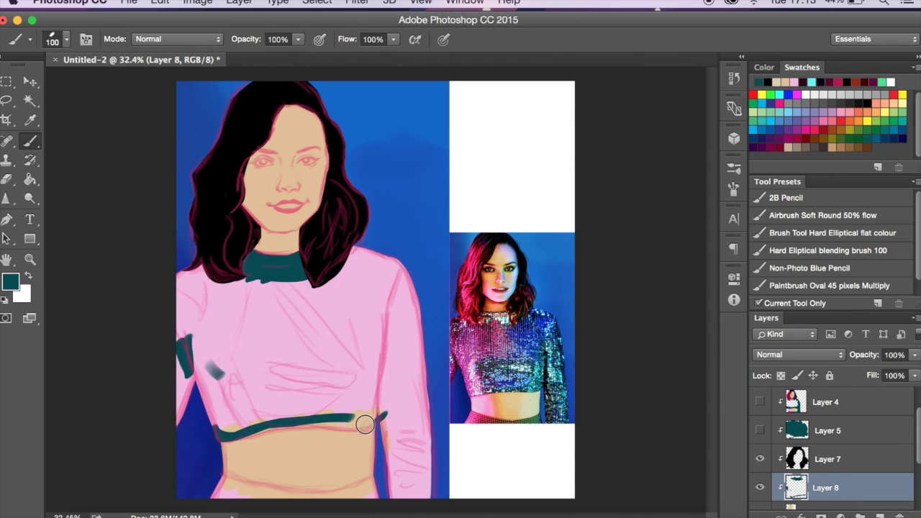
key("e")
key("b")
right_click(216, 280)
mouse_move(273, 428)
left_mouse_down()
mouse_move(382, 414)
mouse_move(220, 302)
mouse_move(391, 432)
mouse_move(366, 319)
mouse_move(288, 288)
left_mouse_up()
Step: Lasso the midriff and fill the selection with tan
left_click(760, 401)
left_click(825, 401)
left_click(28, 103)
key("l")
left_click_drag(382, 475, 432, 475)
key("shift+l")
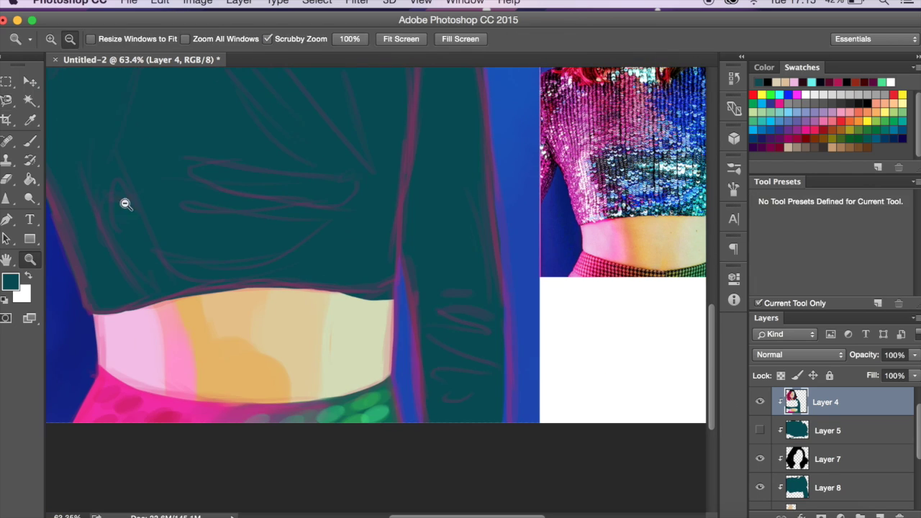
left_click(160, 2)
left_click(187, 101)
Step: Clip the tan midriff layer to the pink base and hide the sketch layer
right_click(828, 487)
left_click(648, 406)
left_click(761, 402)
key("v")
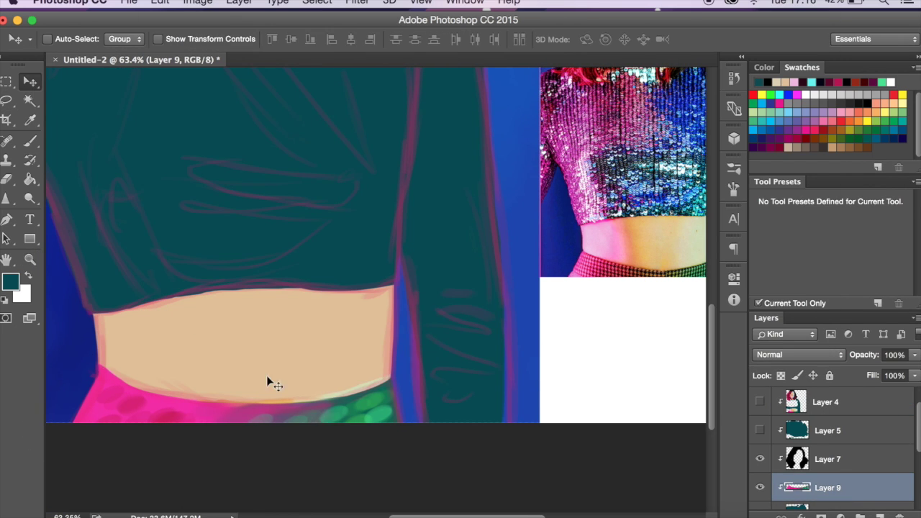
key("e")
left_click(65, 39)
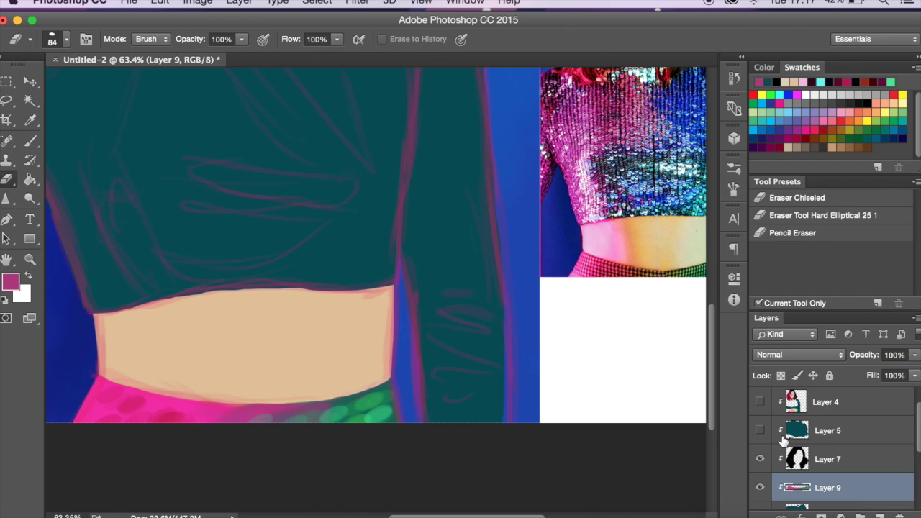
scroll(784, 440, "up", 1)
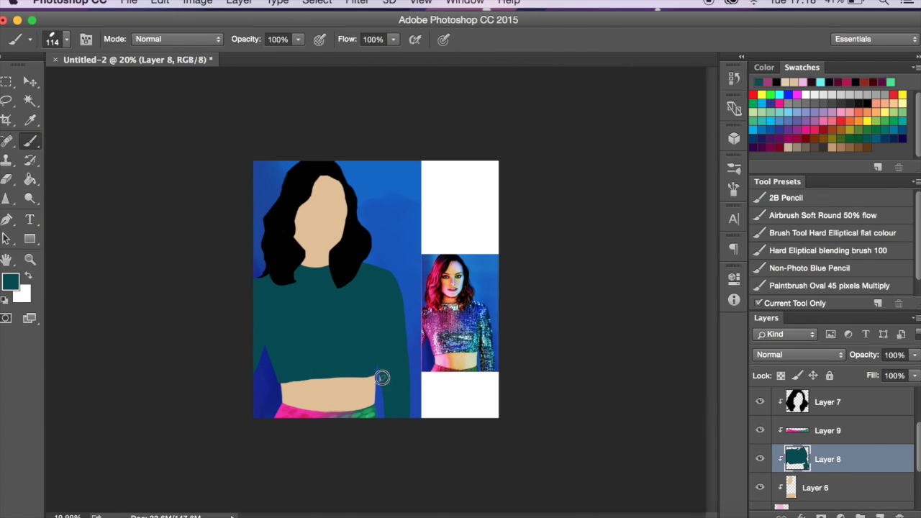
Step: Paint a dark eyebrow and the right eye's upper eyelid with an 11 px brush
left_click(779, 355)
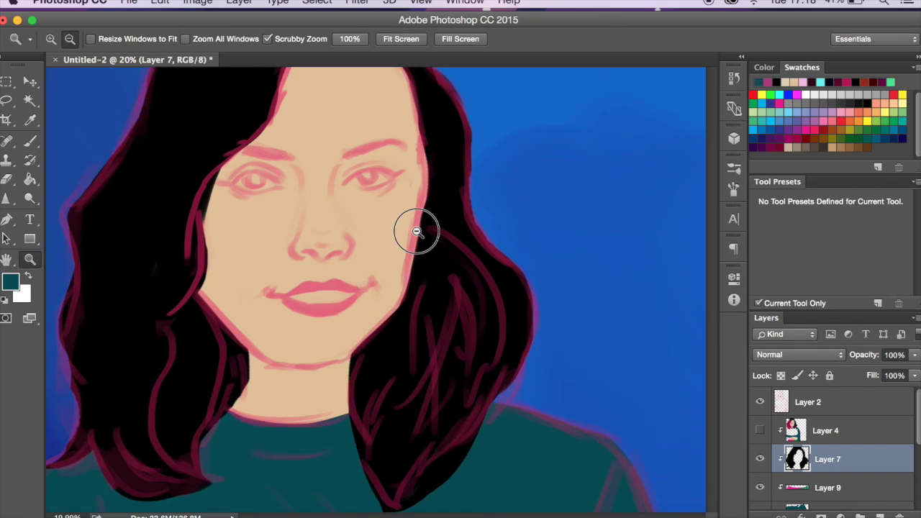
key("ctrl+z")
left_click_drag(350, 234, 431, 222)
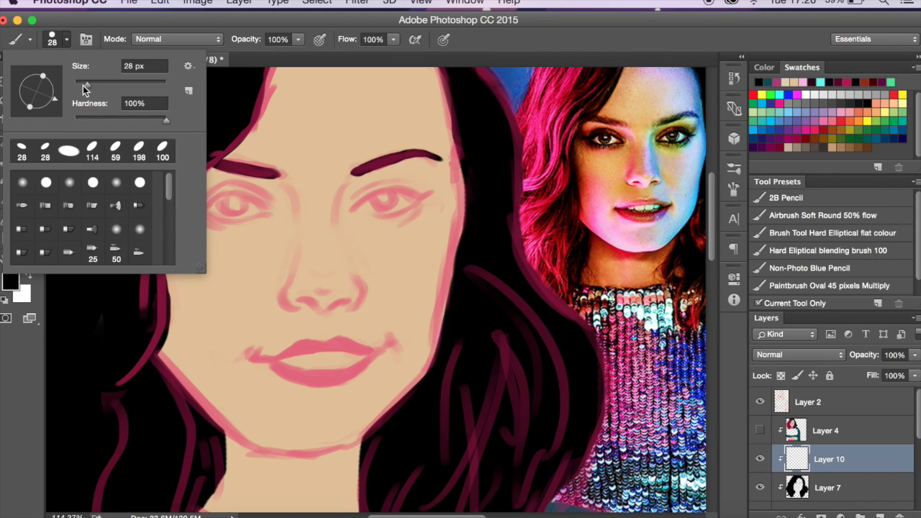
left_click_drag(85, 88, 77, 88)
left_click_drag(378, 200, 435, 193)
Step: Recolour with Hue/Saturation to purple and add an eyeliner flick at the left eye
key("e")
key("b")
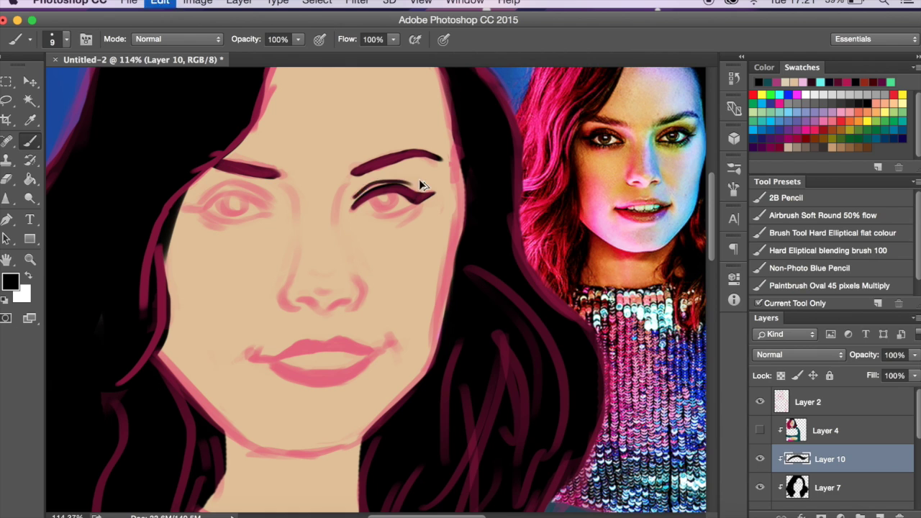
key("bracketright")
key("bracketright")
key("F5")
key("F5")
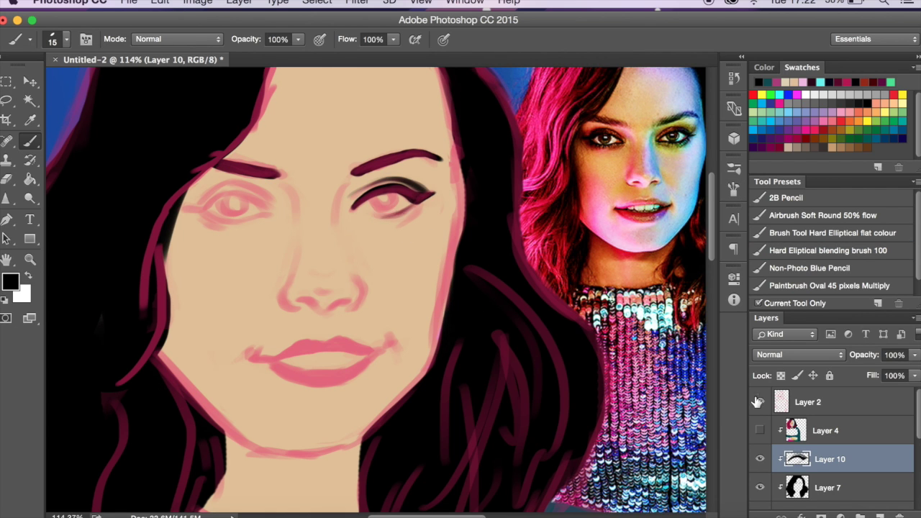
key("ctrl+u")
left_click_drag(753, 282, 732, 282)
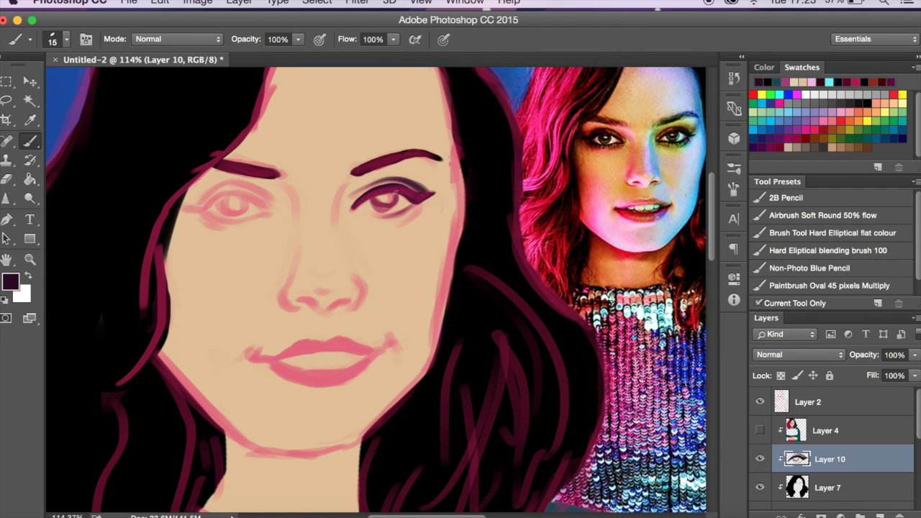
left_click_drag(203, 209, 216, 200)
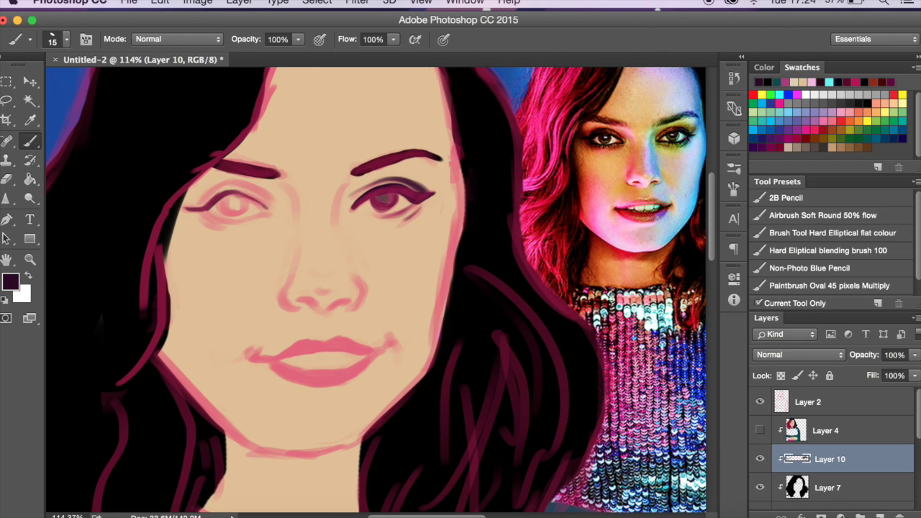
Step: Draw the lines around both eyes and the irises with a smaller brush
key("e")
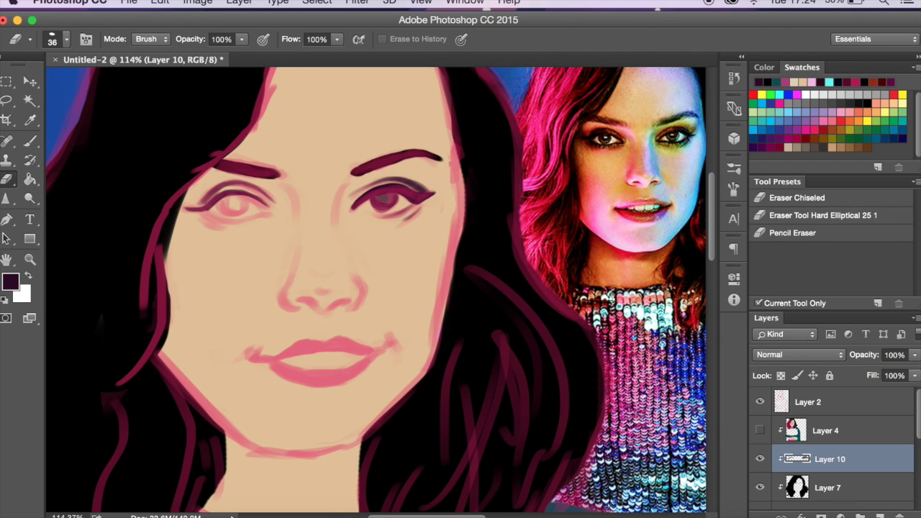
key("b")
left_click_drag(216, 216, 242, 212)
left_click(67, 39)
key("Return")
left_click_drag(356, 205, 421, 193)
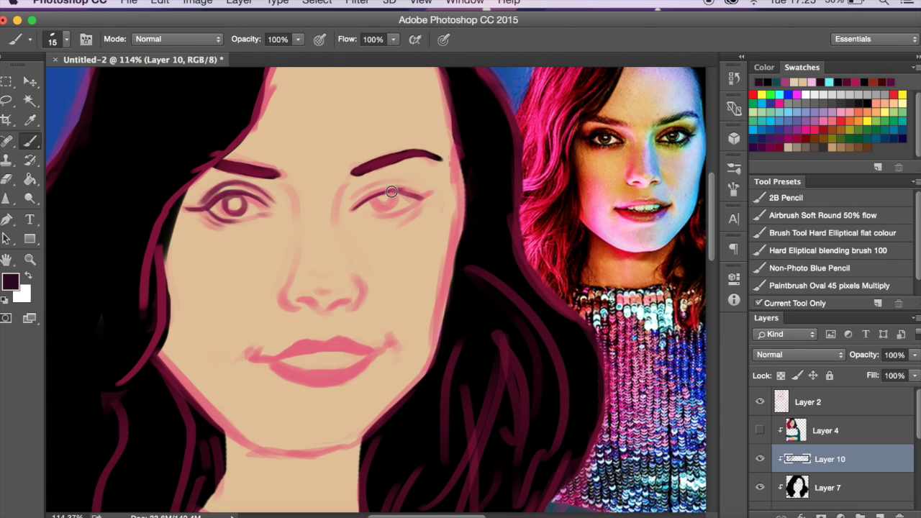
key("l")
key("b")
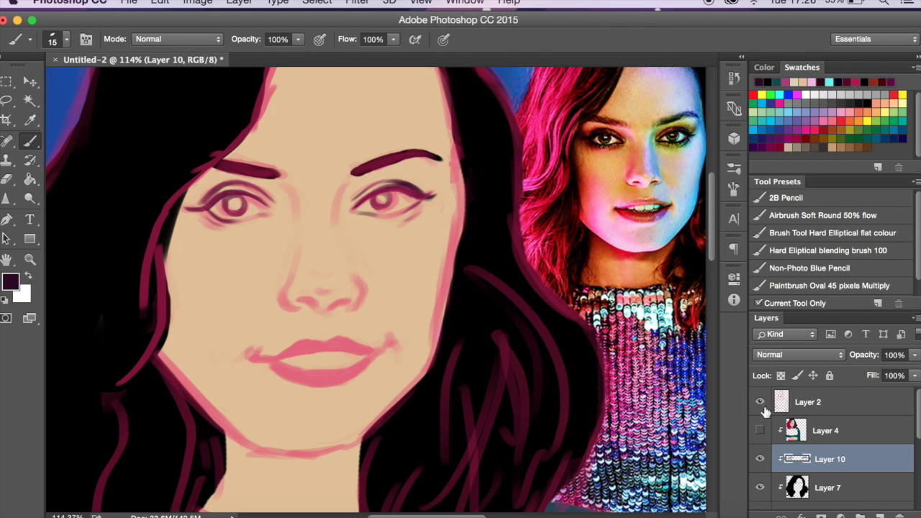
Step: Outline the nose with darker strokes and adjust the brush preset
key("l")
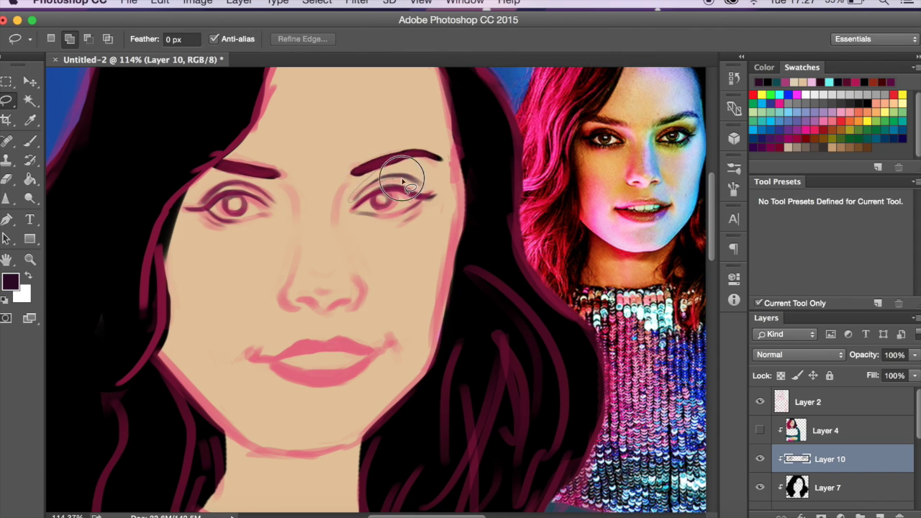
key("b")
right_click(353, 282)
mouse_move(358, 301)
left_mouse_down()
mouse_move(353, 282)
mouse_move(304, 308)
left_mouse_up()
right_click(296, 307)
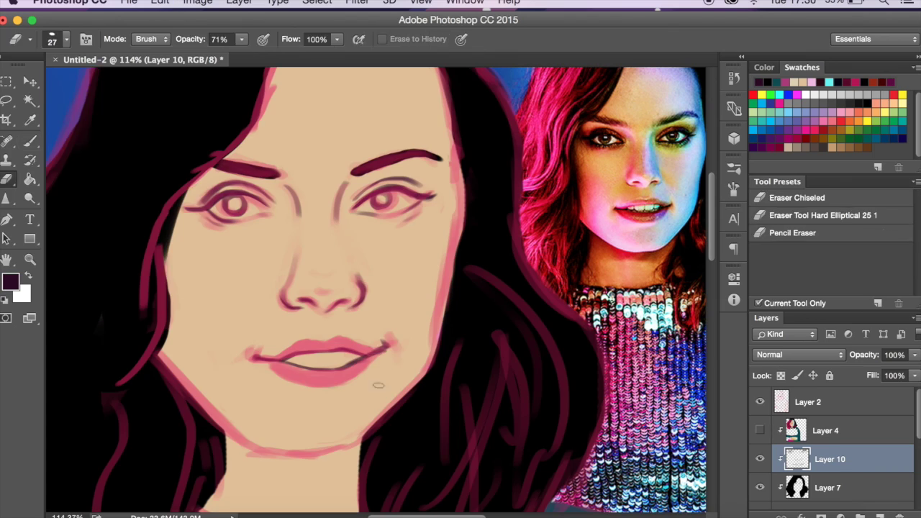
left_click(66, 38)
key("Return")
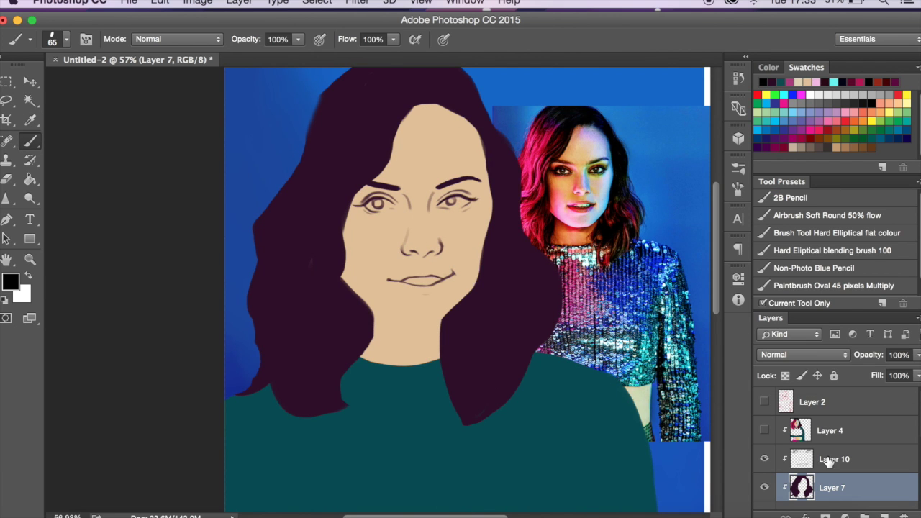
Step: Tune the Brush panel tip: hardness 16%, granularity, spatter size and amount 200
left_click(484, 155, "alt")
key("e")
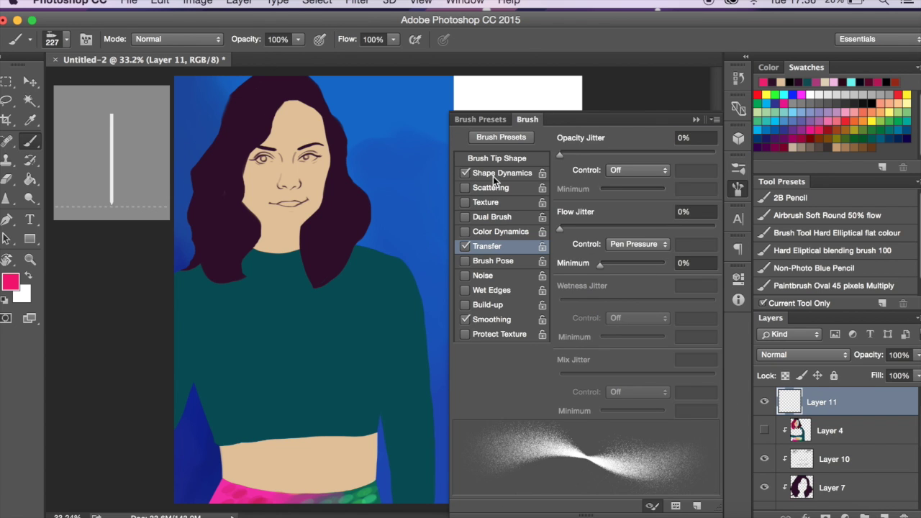
left_click_drag(625, 268, 652, 268)
left_click_drag(665, 305, 662, 305)
left_click_drag(626, 323, 649, 341)
left_click(573, 375)
mouse_move(661, 306)
left_mouse_down()
mouse_move(628, 323)
mouse_move(665, 341)
left_mouse_up()
left_click_drag(652, 268, 631, 268)
Step: Paint loose hot-pink strokes over both sides of the hair on Layer 11
mouse_move(252, 81)
left_mouse_down()
mouse_move(220, 127)
mouse_move(230, 251)
left_mouse_up()
left_click_drag(245, 115, 187, 266)
left_click_drag(339, 228, 317, 270)
Step: Paint light pink streaks in the left hair and coral blush on the left cheek at brush size 93
key("e")
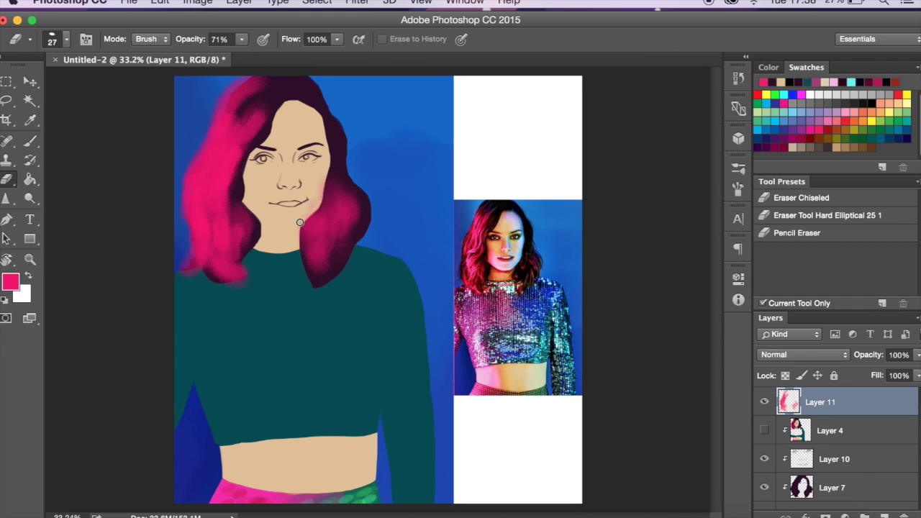
key("b")
left_click(471, 252, "alt")
left_click_drag(227, 115, 205, 215)
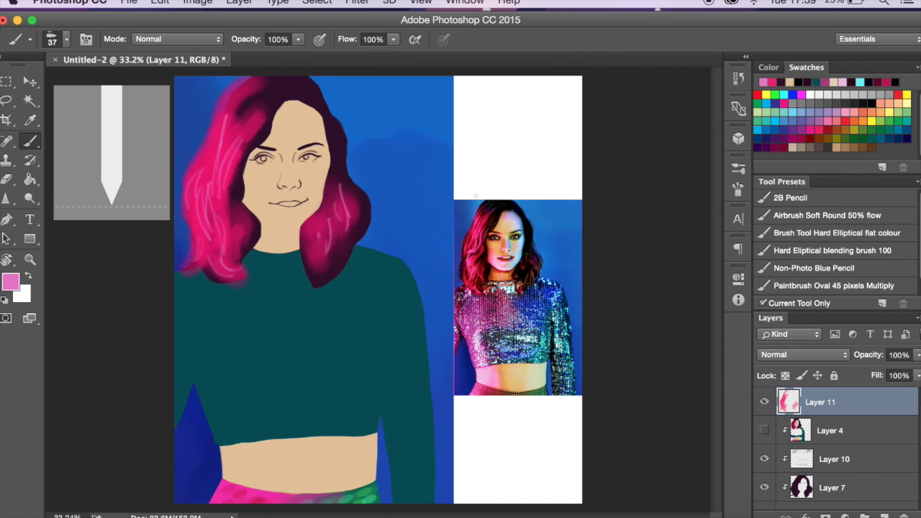
left_click(492, 260, "alt")
left_click(52, 39)
left_click_drag(248, 180, 252, 204)
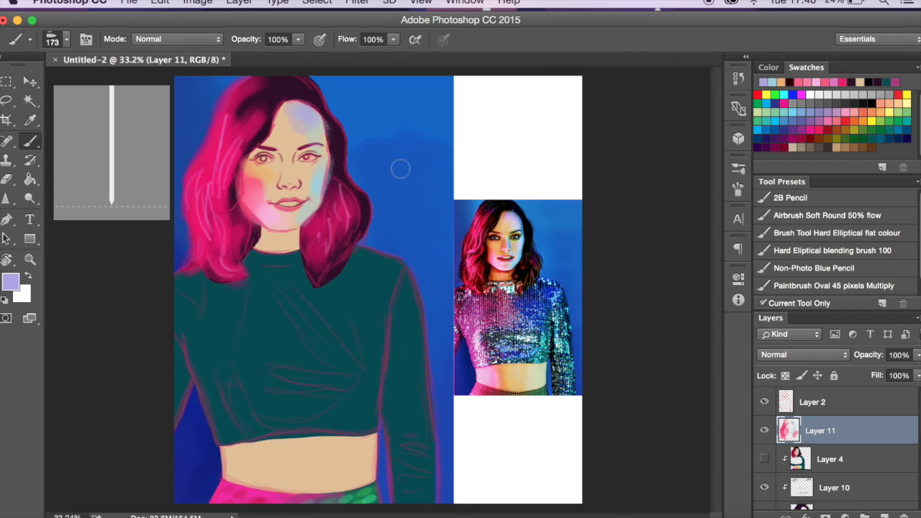
Step: Add red shading to the face with a 72 px brush, then sample pink from the reference
left_click(526, 246, "alt")
left_click(52, 38)
left_click_drag(108, 82, 79, 82)
key("Return")
left_click(513, 241, "alt")
left_click(503, 230, "alt")
Step: Erase excess colour on the belly with a resized eraser
key("e")
left_click(52, 39)
key("Return")
left_click_drag(223, 435, 243, 494)
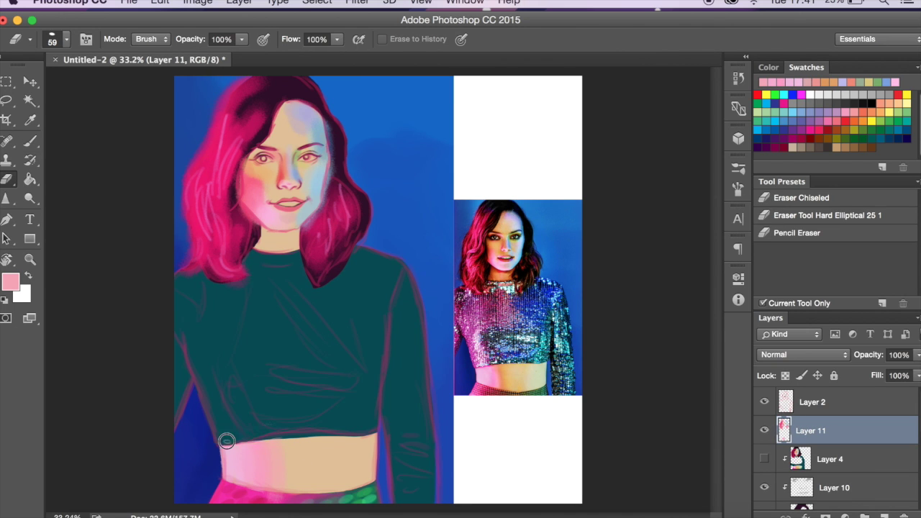
Step: Hide the Layer 2 sketch lines, keeping Layer 11 on Normal blending
key("b")
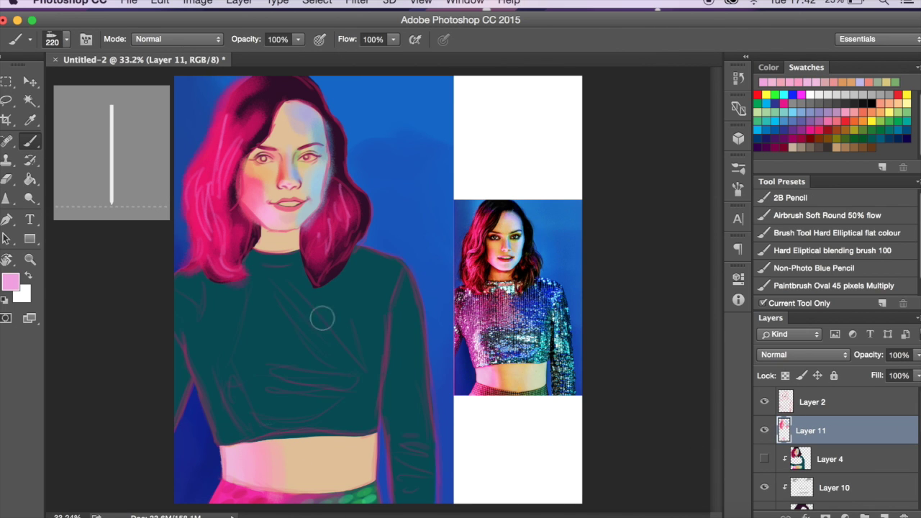
left_click(765, 402)
left_click(804, 354)
key("Escape")
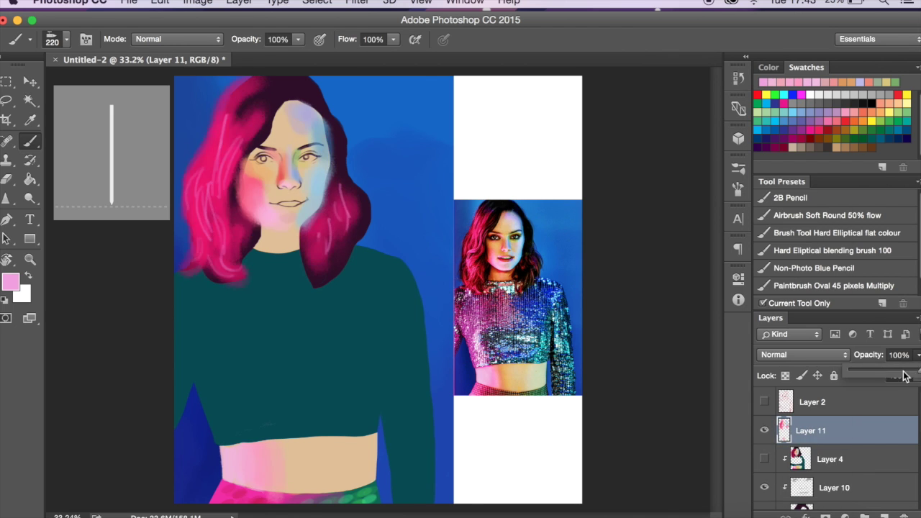
Step: Set Layer 11 to Lighten and paint a hair strand hot pink sampled from the reference
left_click(804, 355)
left_click(784, 359)
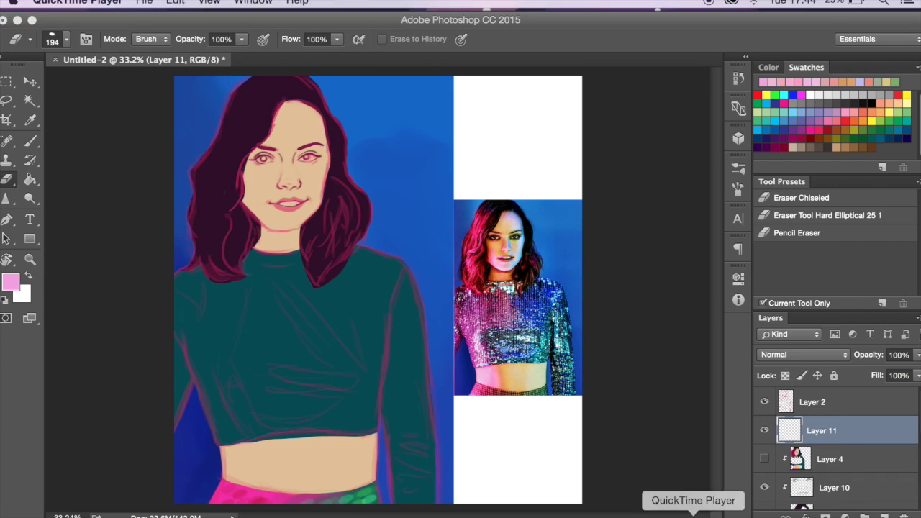
key("b")
left_click(452, 236, "alt")
mouse_move(219, 187)
left_mouse_down()
mouse_move(252, 120)
mouse_move(231, 241)
left_mouse_up()
Step: On a new blank layer, fill a lassoed hair selection with pink and deselect
key("ctrl+shift+alt+n")
key("l")
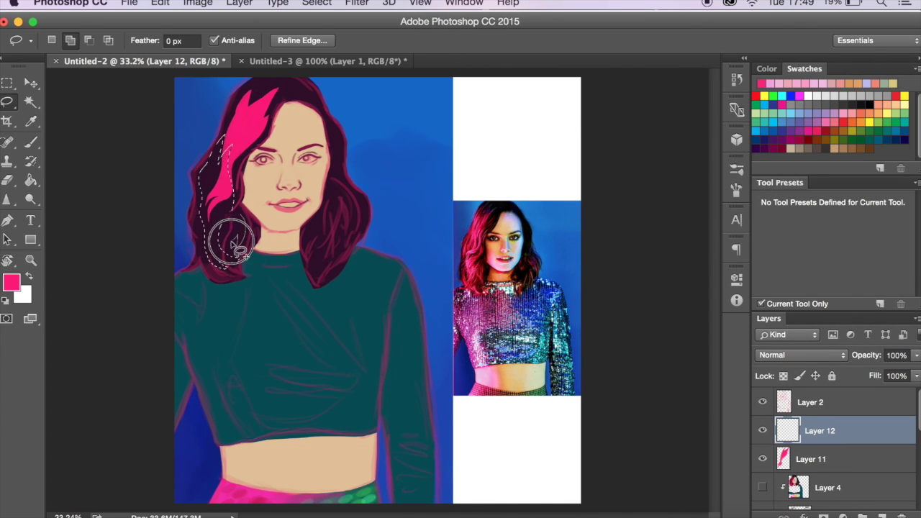
key("b")
key("alt+BackSpace")
key("ctrl+d")
Step: Lasso the right hair strand and set the brush size to 300
key("l")
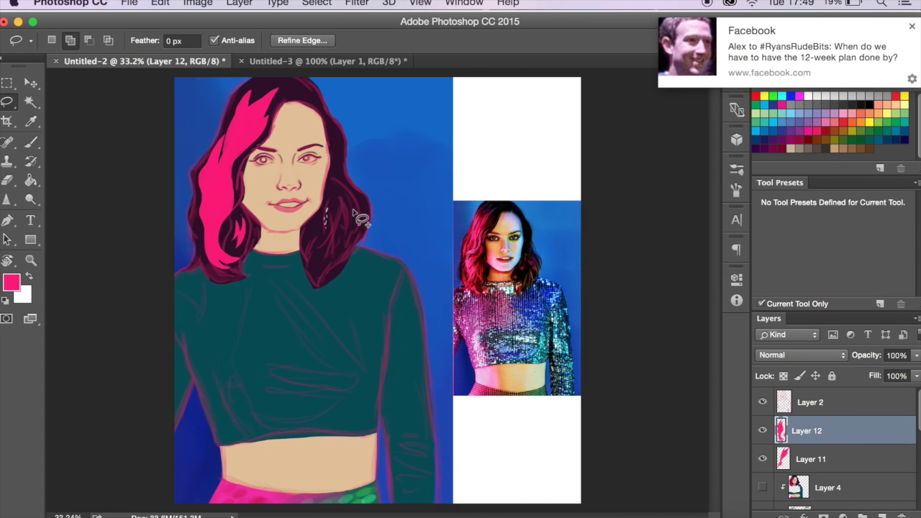
left_click_drag(358, 219, 356, 221)
key("b")
left_click(67, 40)
type("300")
key("Return")
Step: Compare with Layer 11 toggled, set Layer 12 to Vivid Light and apply a pink Hue/Saturation shift
left_click(763, 459)
left_click(763, 458)
left_click(802, 355)
left_click(799, 432)
key("ctrl+u")
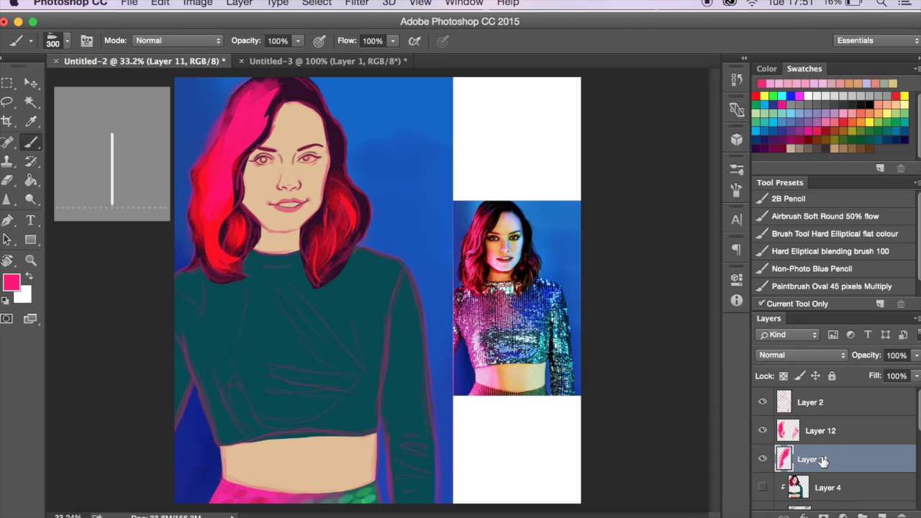
key("Return")
Step: Hide the Layer 2 sketch and paint blue over the right shoulder
left_click(763, 402)
key("ctrl+z")
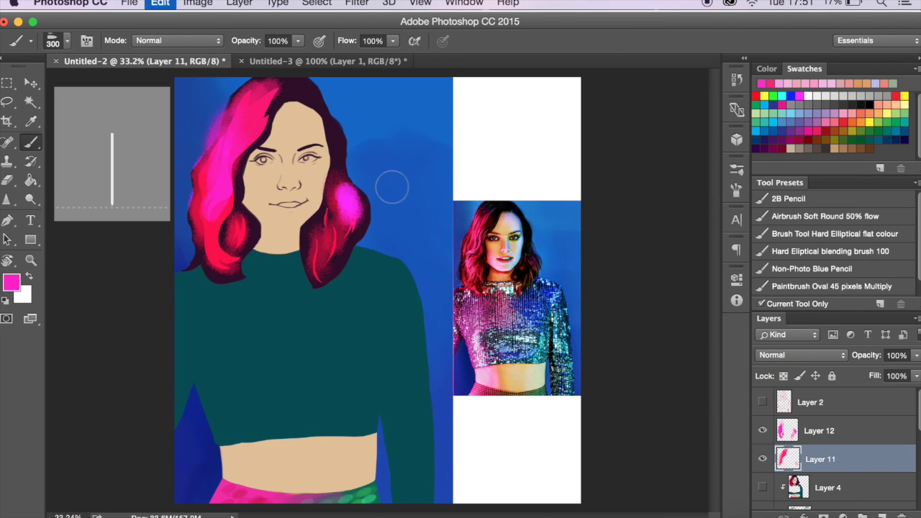
left_click_drag(319, 271, 360, 324)
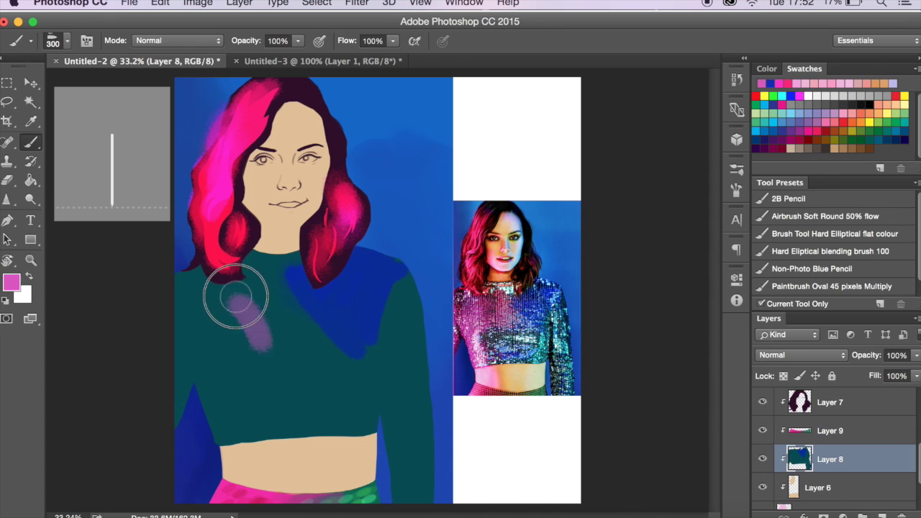
Step: Paint pink strokes down the left of the top and teal over the pink patch
left_click_drag(238, 288, 234, 329)
left_click(502, 308, "alt")
left_click(565, 351, "alt")
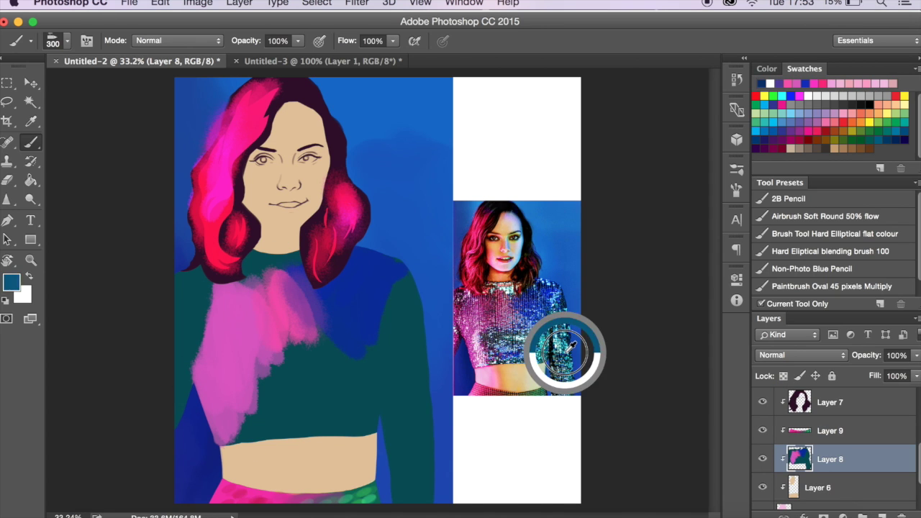
mouse_move(360, 376)
left_mouse_down()
mouse_move(288, 270)
mouse_move(245, 388)
left_mouse_up()
key("ctrl+shift+z")
left_click(160, 2)
left_click(165, 27)
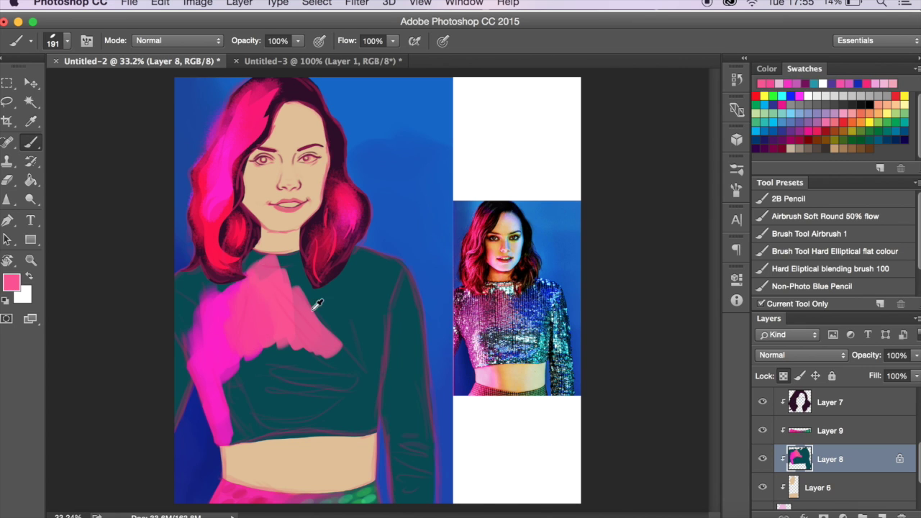
Step: Paint blue shoulders, cyan torso strokes, a white right-sleeve highlight and a white collar
left_click_drag(336, 317, 380, 266)
mouse_move(319, 329)
left_mouse_down()
mouse_move(345, 401)
mouse_move(259, 373)
left_mouse_up()
left_click_drag(400, 342, 389, 424)
left_click(504, 288, "alt")
left_click_drag(375, 259, 340, 278)
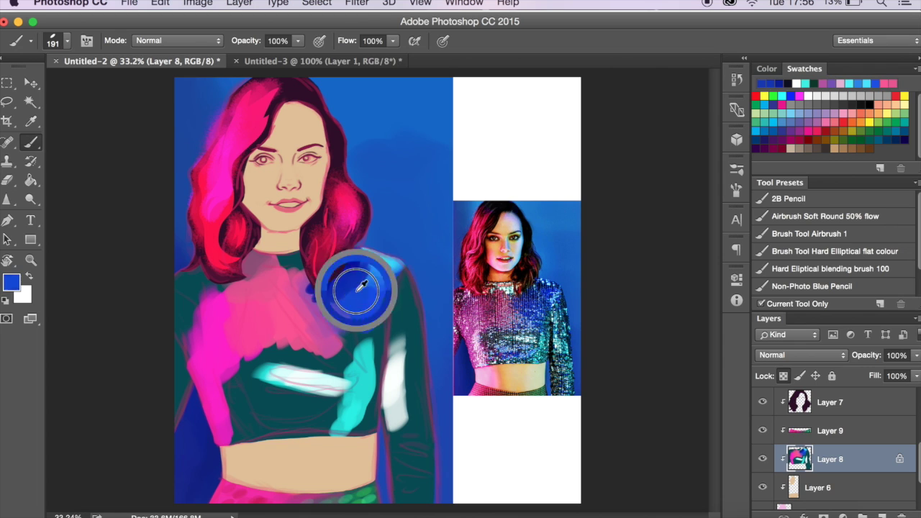
left_click_drag(275, 272, 227, 292)
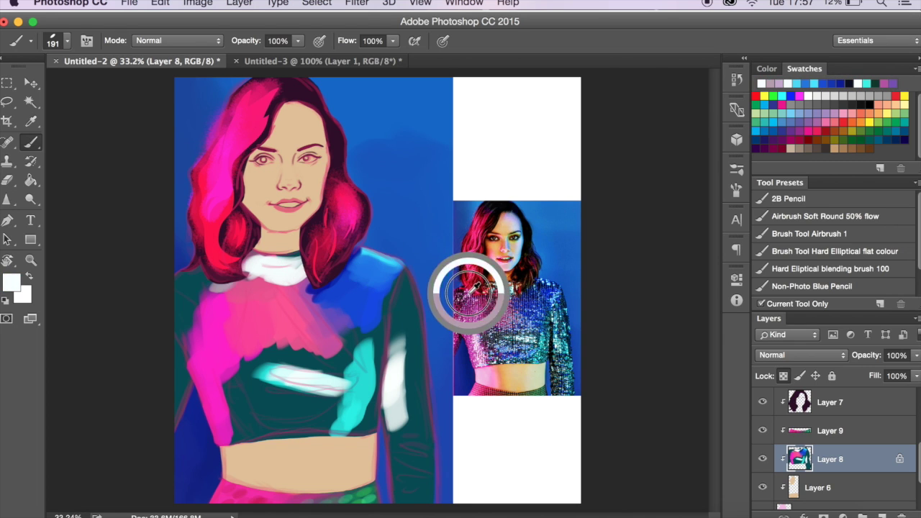
Step: Paint cyan down the right sleeve and repaint the white collar greyish teal
left_click(568, 351, "alt")
left_click_drag(407, 288, 403, 504)
left_click_drag(421, 310, 418, 432)
left_click(566, 303, "alt")
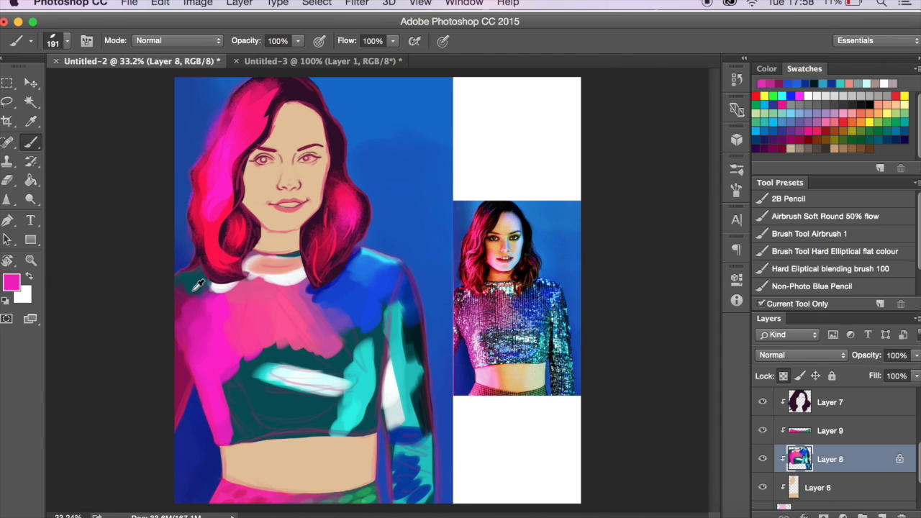
left_click(465, 288, "alt")
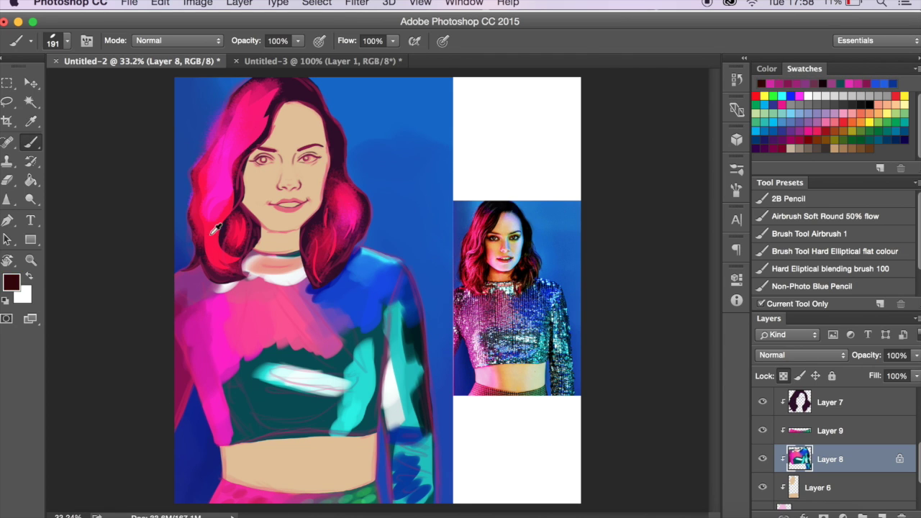
left_click(461, 291, "alt")
left_click(267, 257, "alt")
left_click_drag(245, 263, 306, 272)
Step: Repaint the chest highlight teal and add a light blue stroke on the lower torso
left_click(311, 284, "alt")
left_click(518, 325, "alt")
left_click_drag(353, 334, 288, 378)
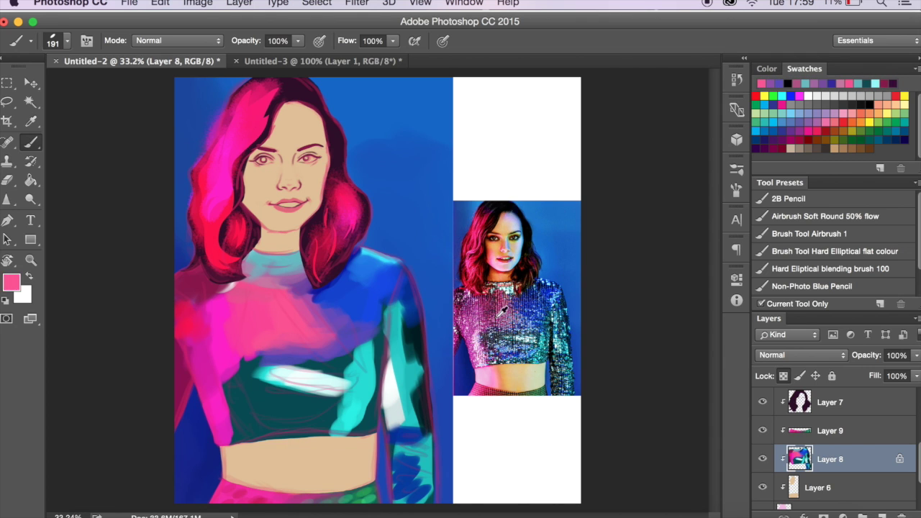
left_click_drag(499, 339, 545, 351)
left_click(539, 362, "alt")
left_click(331, 414, "alt")
left_click(503, 350, "alt")
left_click_drag(267, 403, 288, 421)
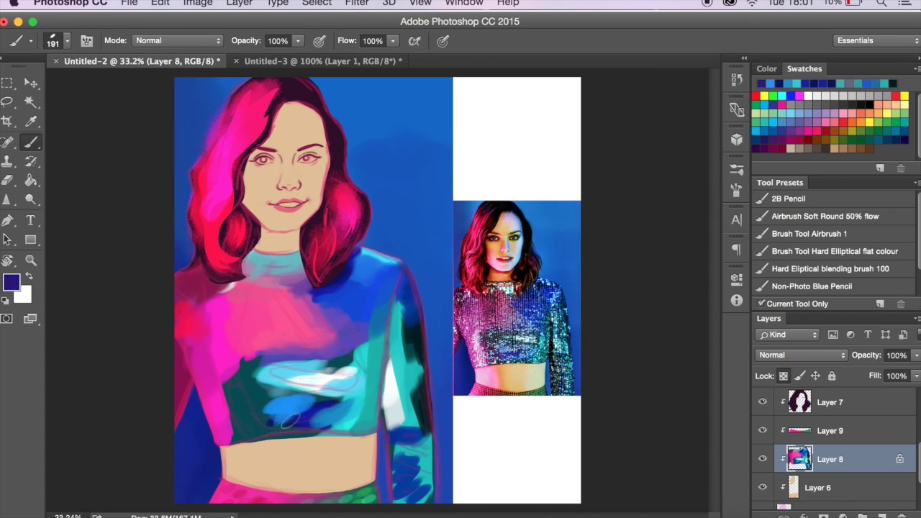
Step: Paint a white highlight across the neckline after sampling pinks from the painting
left_click(237, 371, "alt")
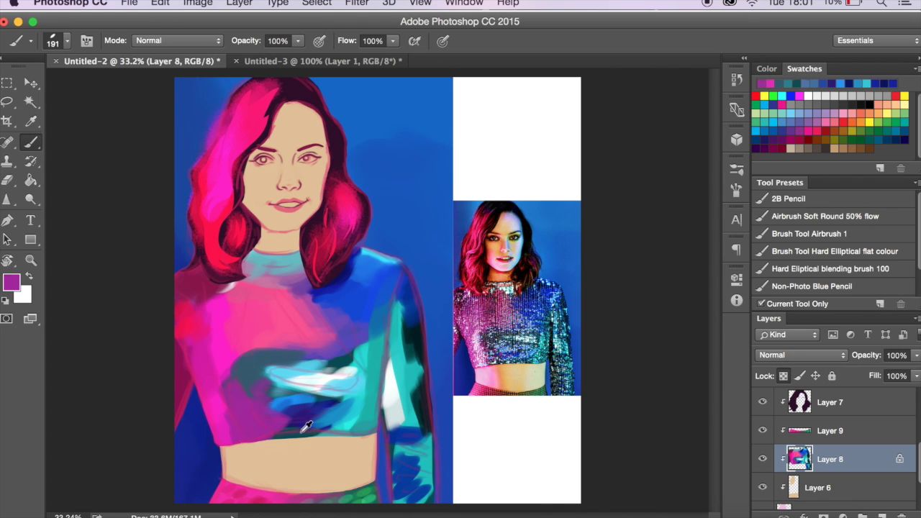
left_click(180, 366, "alt")
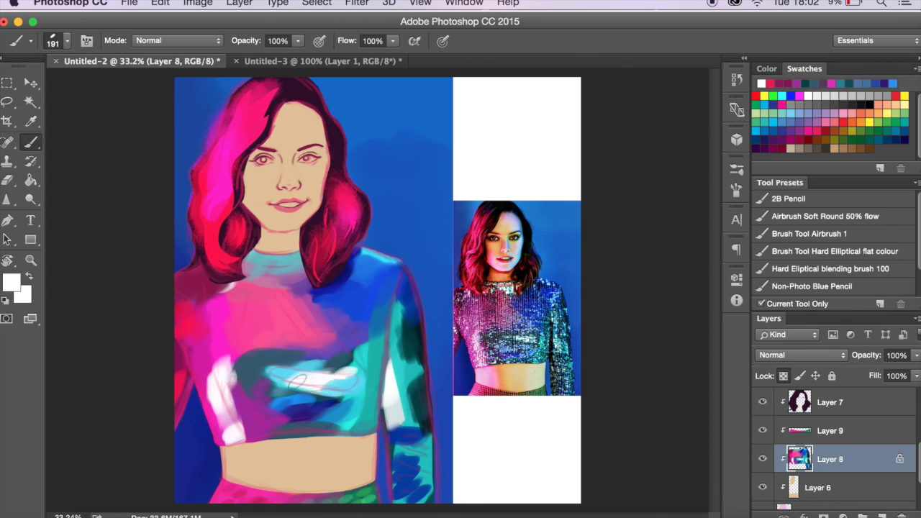
left_click_drag(259, 273, 303, 270)
left_click(412, 401, "alt")
key("shift+b")
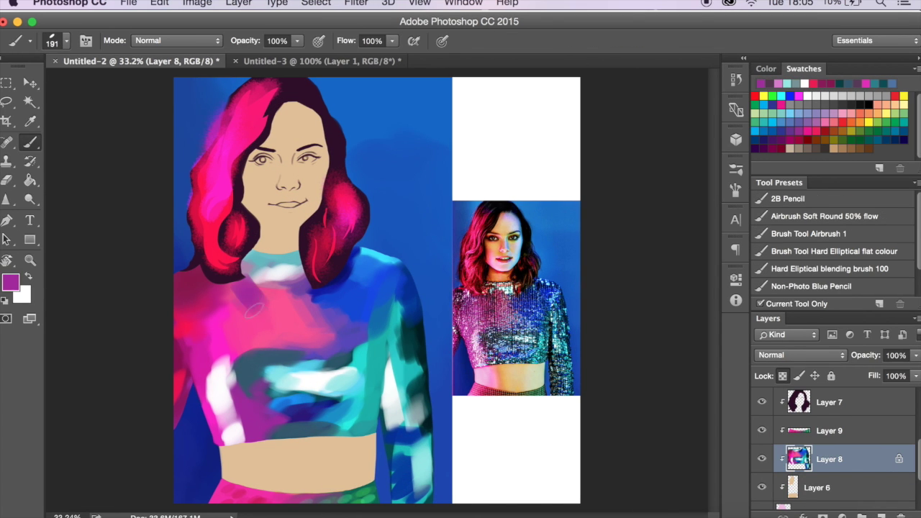
Step: Darken the hair down to the left shoulder with a dark red sampled from the hair
left_click(487, 295, "alt")
left_click(487, 284, "alt")
left_click_drag(230, 244, 248, 284)
Step: Smear the paint across the neck, chest and lower left torso with the Mixer Brush
key("shift+b")
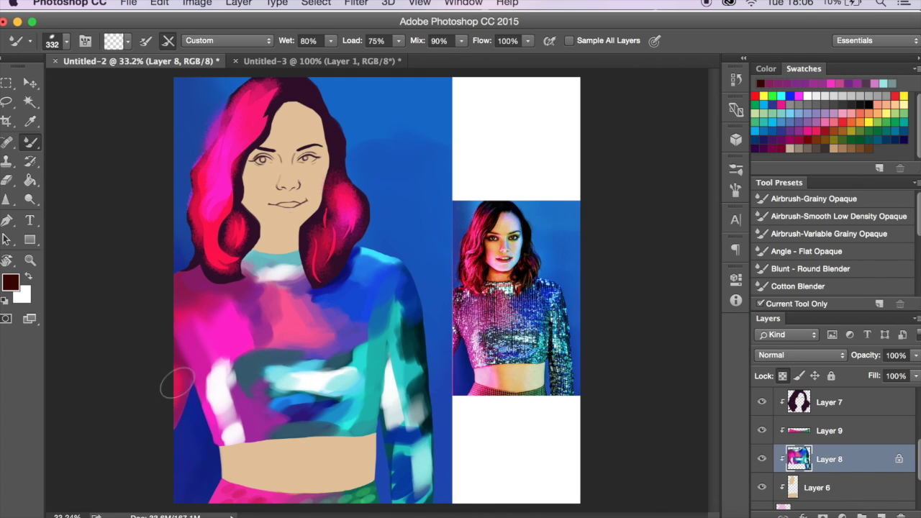
left_click_drag(276, 269, 310, 304)
left_click_drag(237, 384, 188, 402)
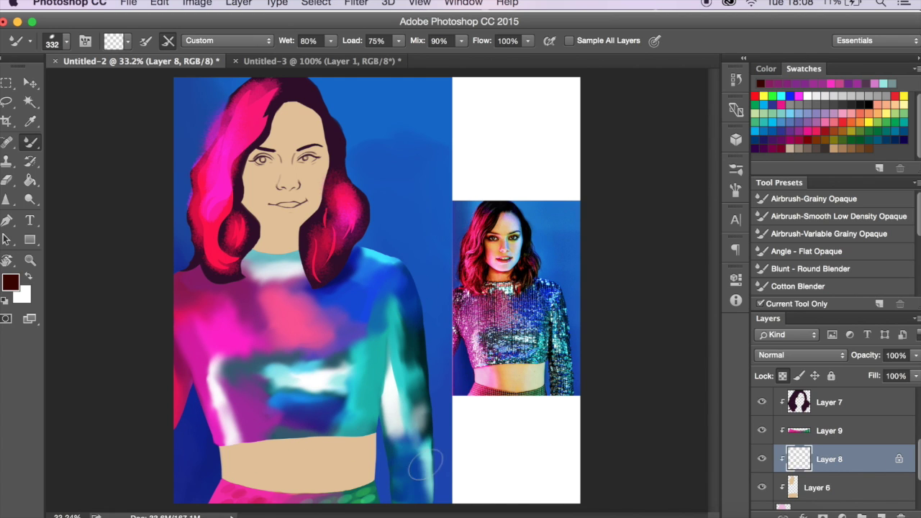
right_click(30, 141)
left_click(79, 142)
left_click(479, 331, "alt")
Step: At brush size 92, dab rows of pink and purple sequins across the chest
left_click(66, 40)
left_click_drag(93, 75, 69, 74)
left_click(213, 379, "alt")
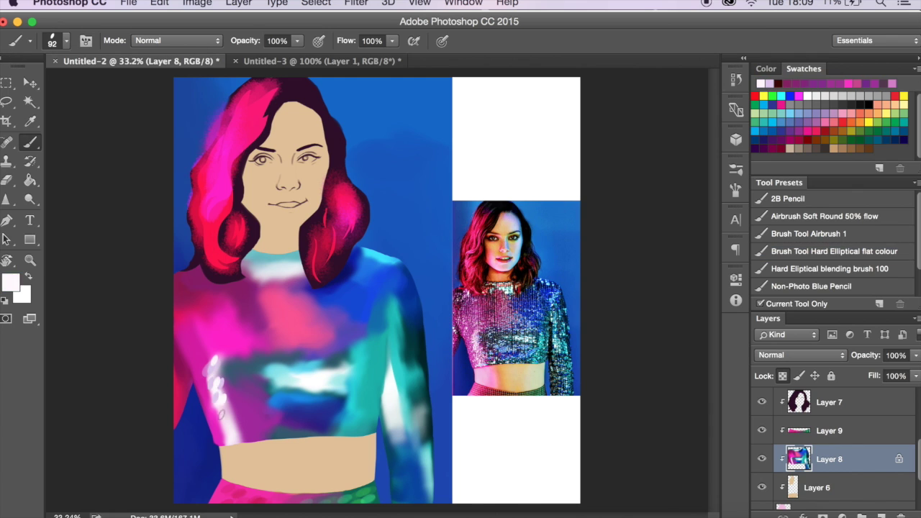
left_click(252, 379, "alt")
left_click_drag(268, 367, 327, 340)
left_click(306, 347, "alt")
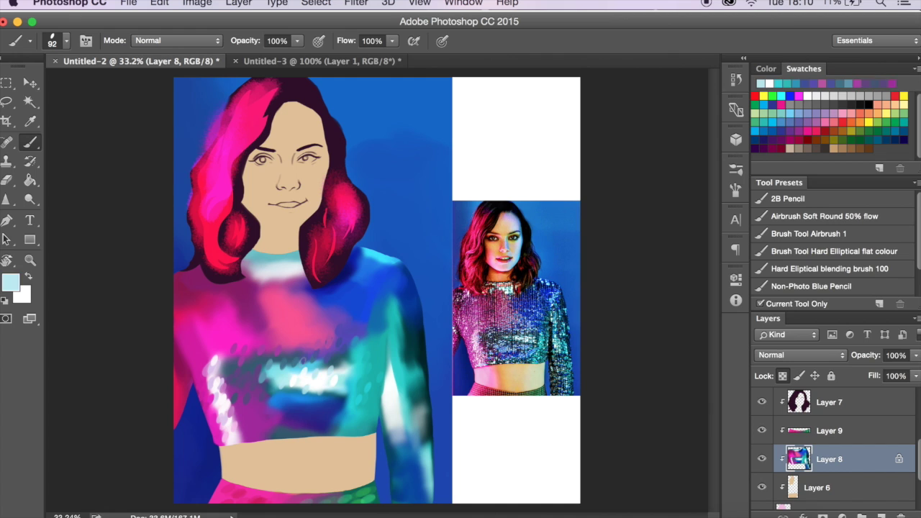
left_click(270, 401, "alt")
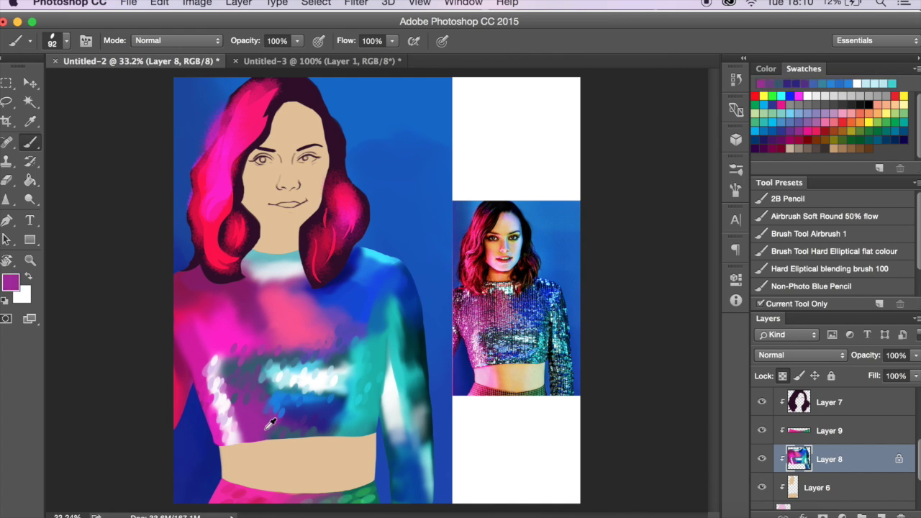
left_click(218, 346)
left_click(202, 370, "alt")
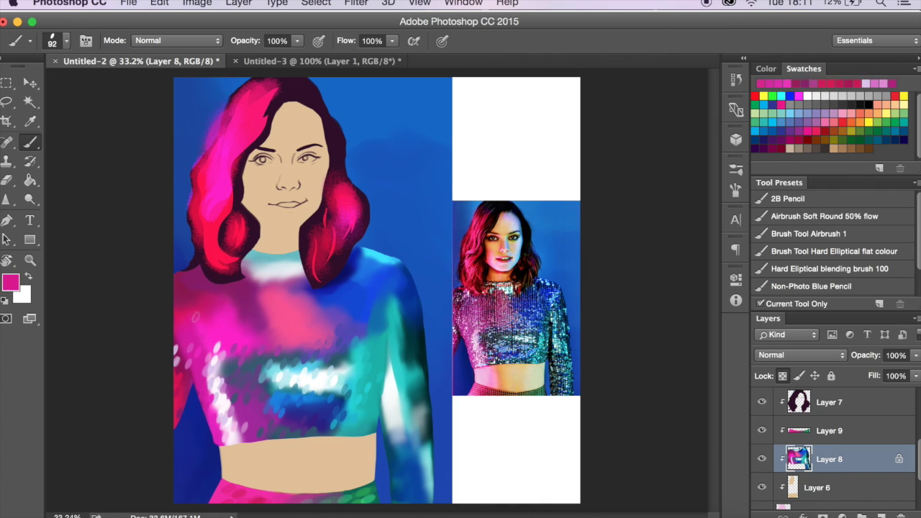
Step: Dab pink, cyan and teal sequins along the arm and sleeve
left_click(264, 299, "alt")
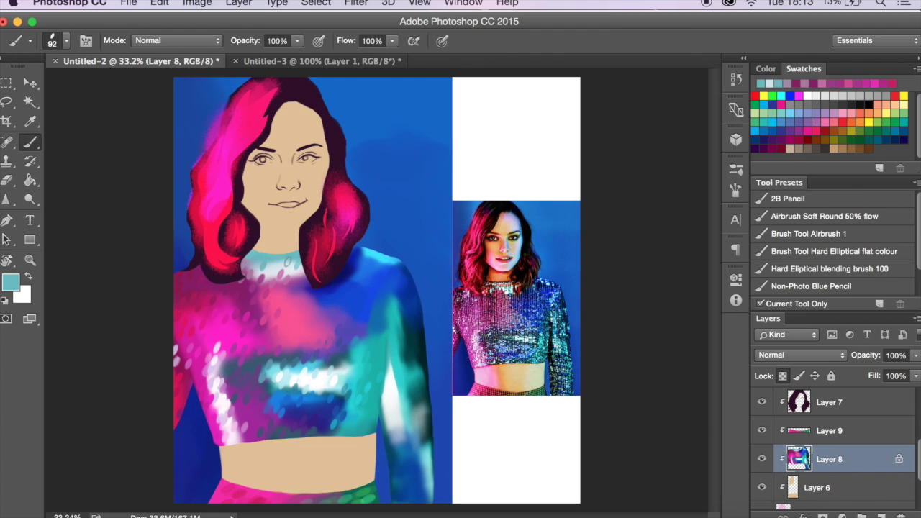
left_click(302, 303, "alt")
left_click(304, 342, "alt")
left_click(357, 273, "alt")
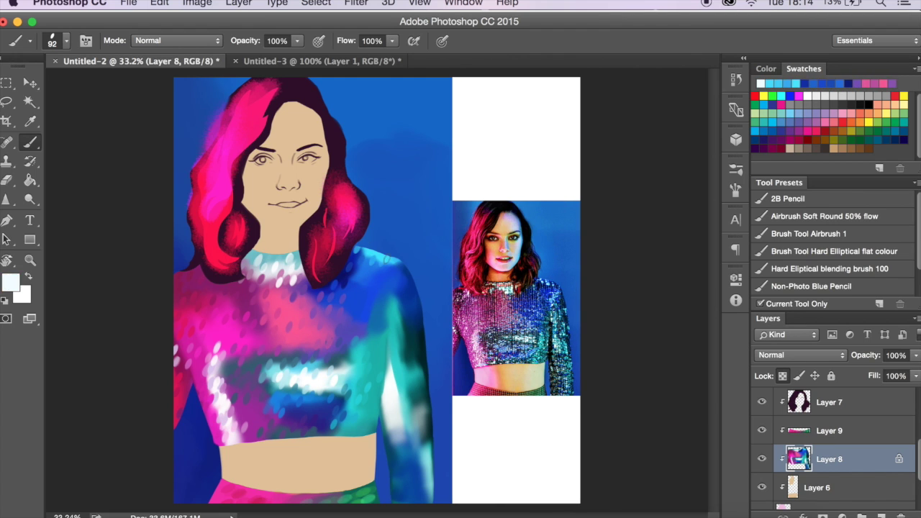
left_click(404, 357, "alt")
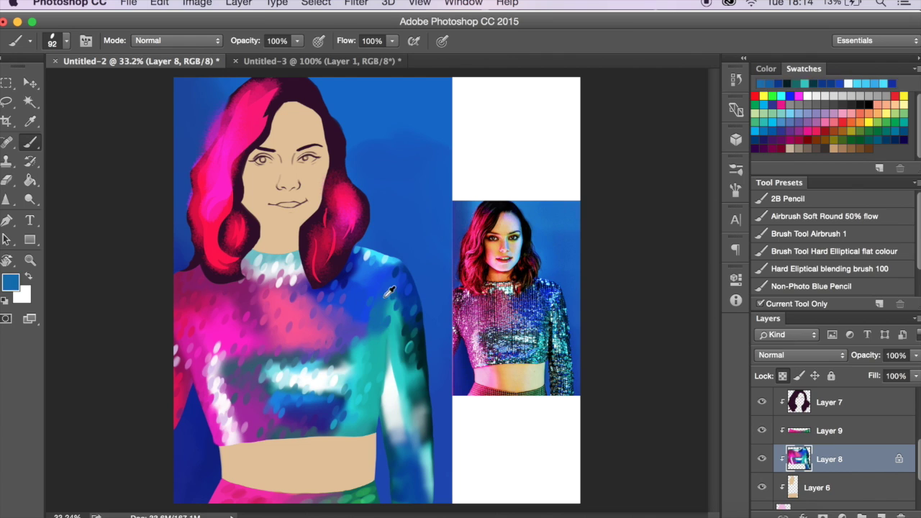
left_click(552, 339, "alt")
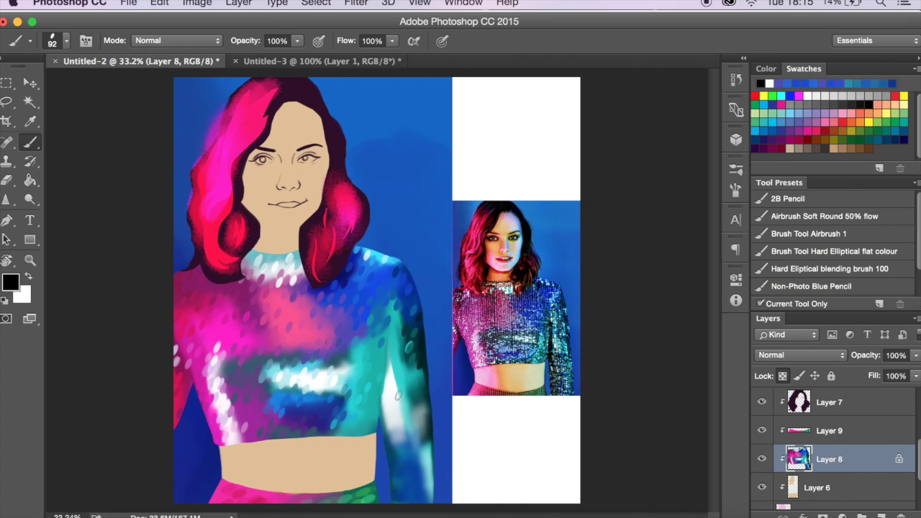
left_click(396, 385)
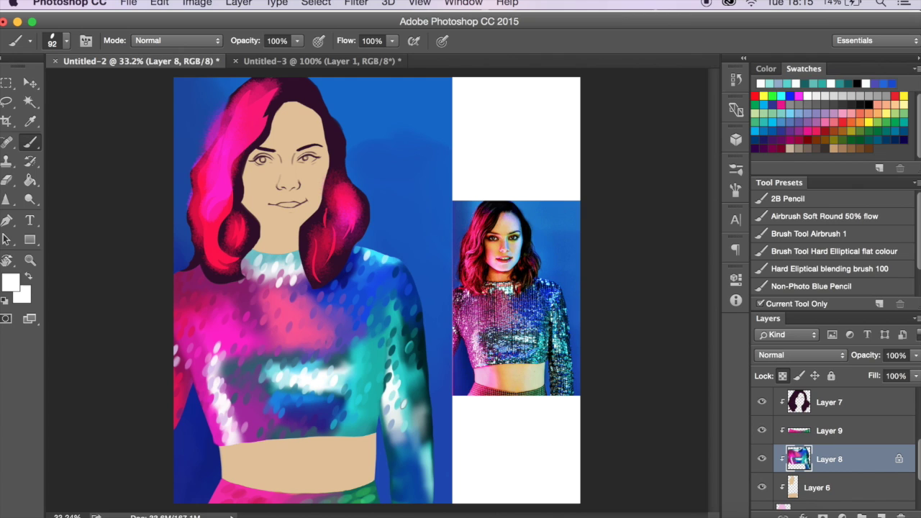
left_click(418, 437, "alt")
left_click(418, 466, "alt")
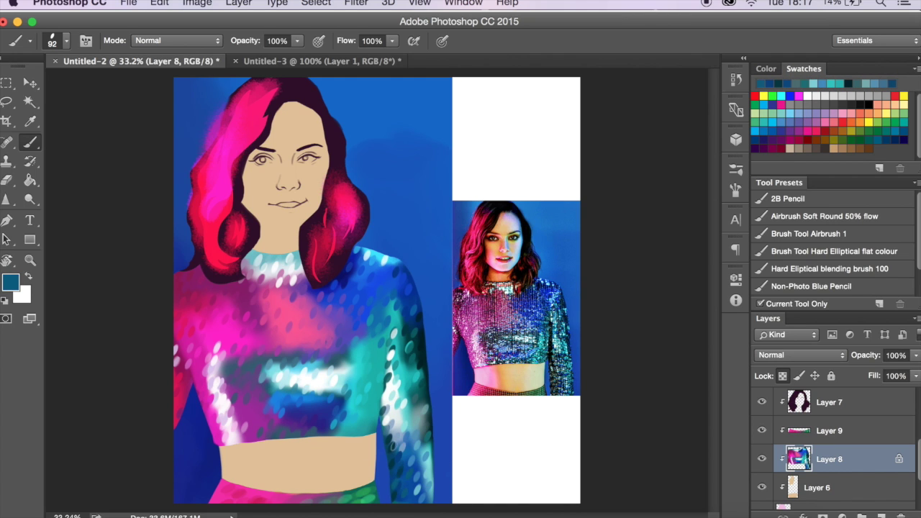
left_click(487, 248, "alt")
left_click(825, 216)
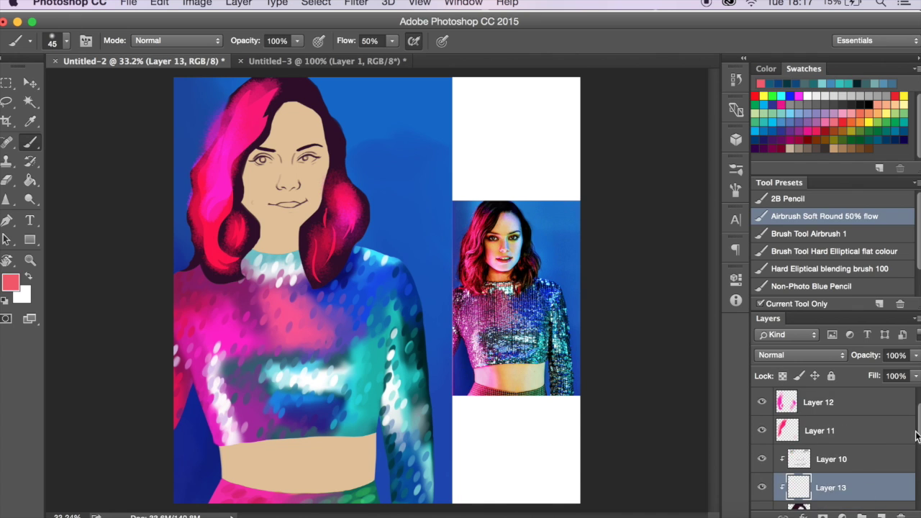
Step: Paint red blush on the left cheek with a 118 px airbrush, then shrink the brush to 55
left_click(66, 41)
type("118")
key("Return")
left_click_drag(250, 184, 256, 219)
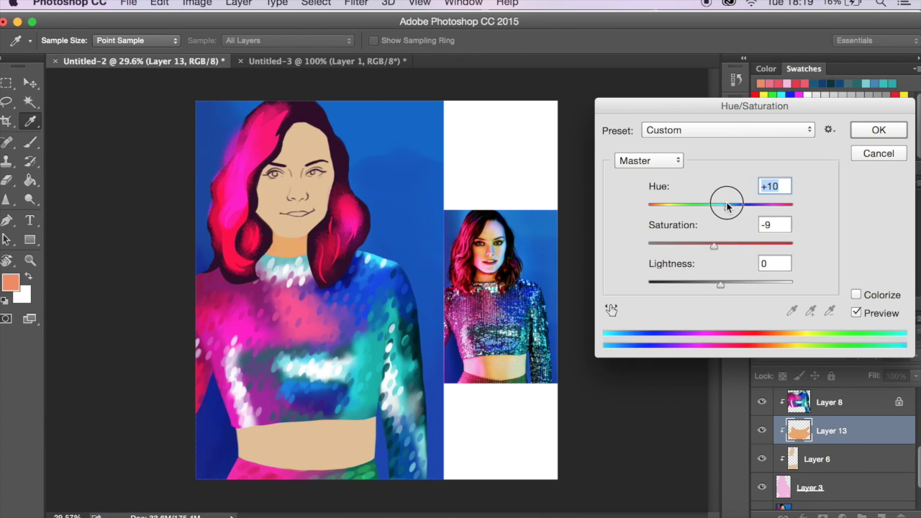
key("period")
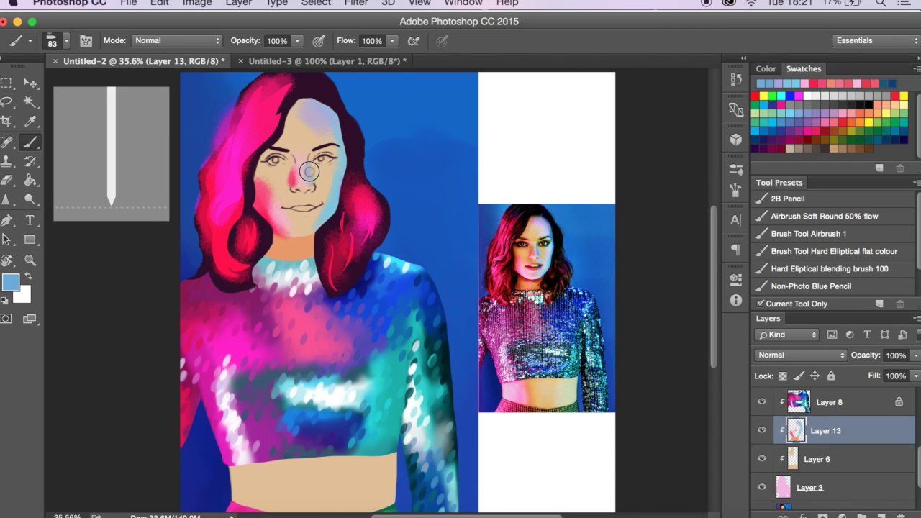
left_click(52, 40)
left_click(123, 90)
Step: Sample the reference lips' dark red and paint a broad 300 px pink wash
left_click(306, 263, "alt")
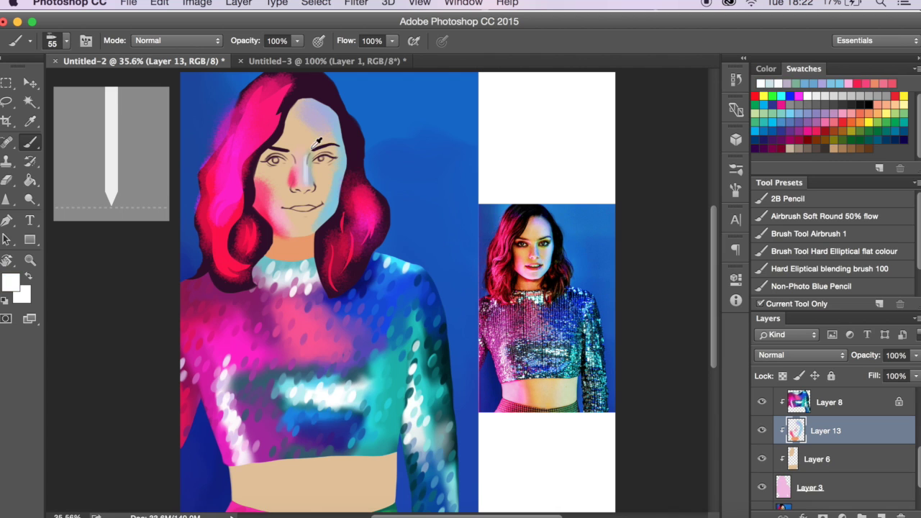
left_click(525, 278, "alt")
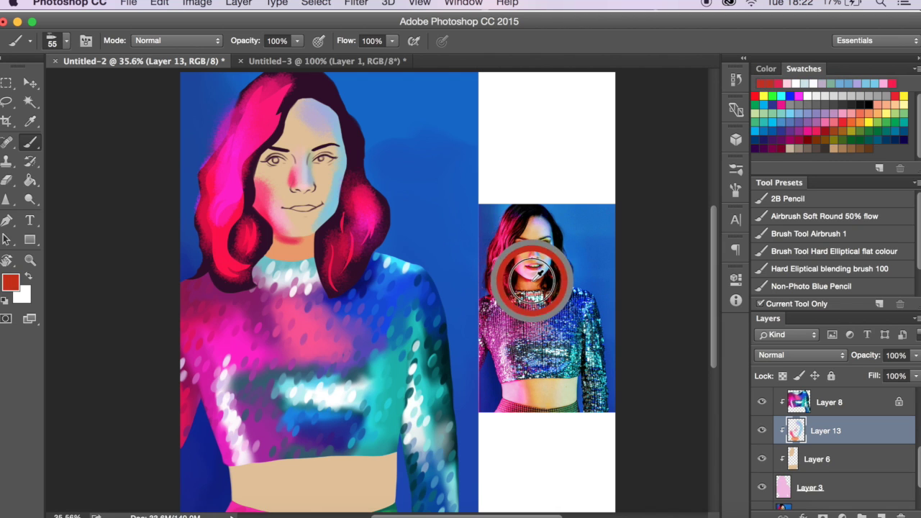
key("bracketright")
key("bracketright")
key("bracketright")
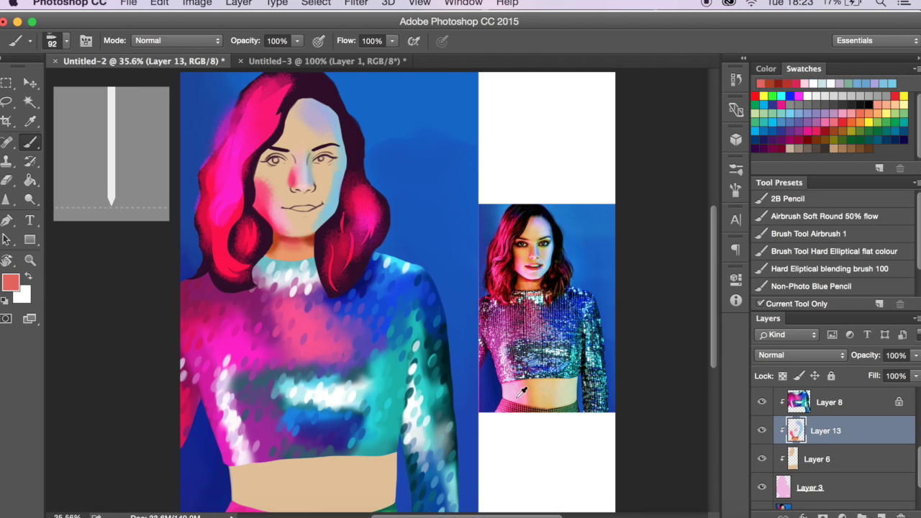
key("bracketright")
key("bracketright")
key("bracketright")
left_click_drag(242, 479, 273, 468)
scroll(259, 444, "down", 2)
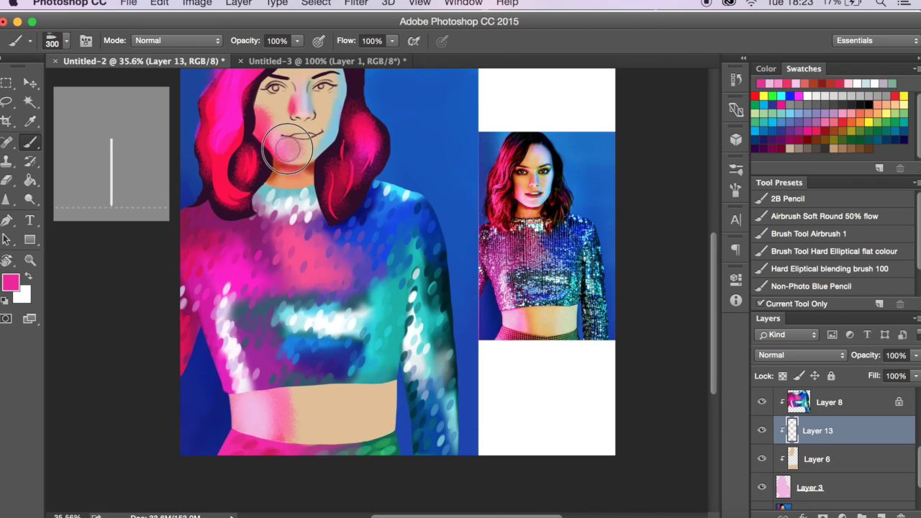
scroll(260, 444, "up", 2)
Step: Zoom in closer on the face and switch to the Eraser
key("e")
key("ctrl+plus")
left_click(735, 170)
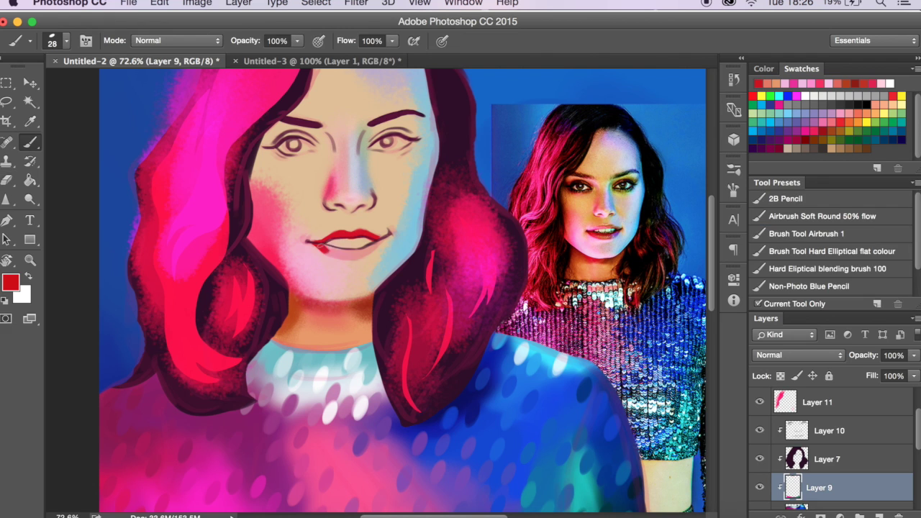
key("e")
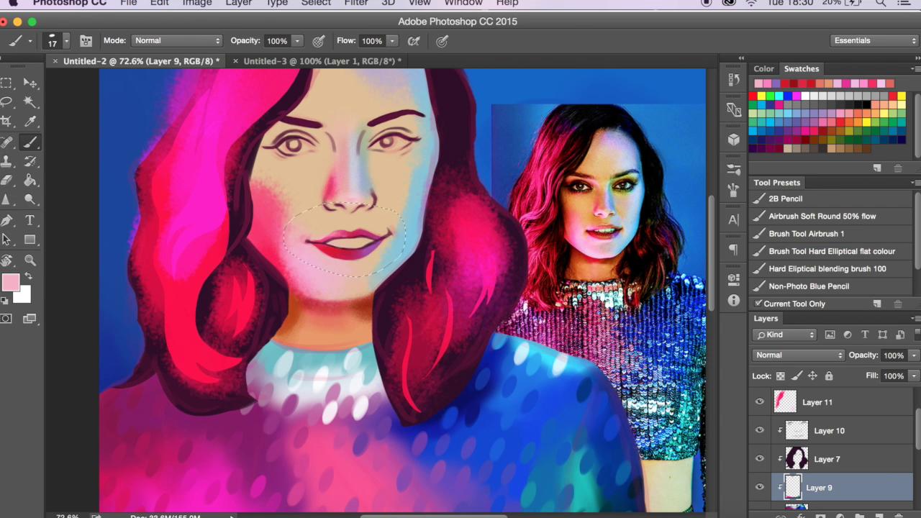
Step: Sample dark red and a dark reference colour for lip and eye details, then clean edges with the Eraser
left_click(611, 231, "alt")
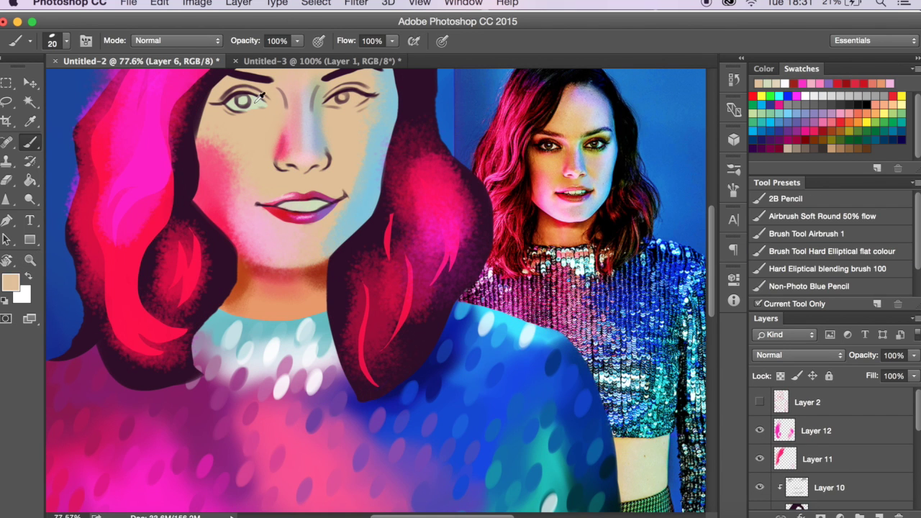
left_click(591, 140, "alt")
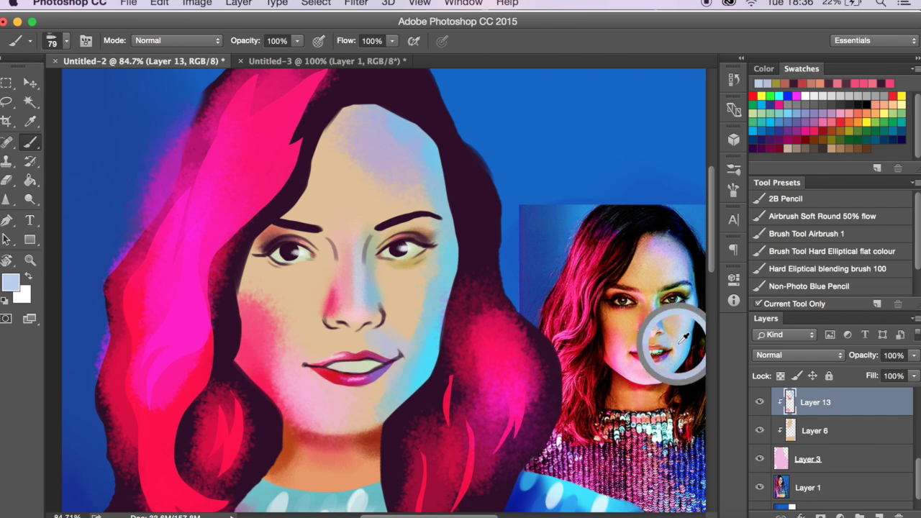
key("e")
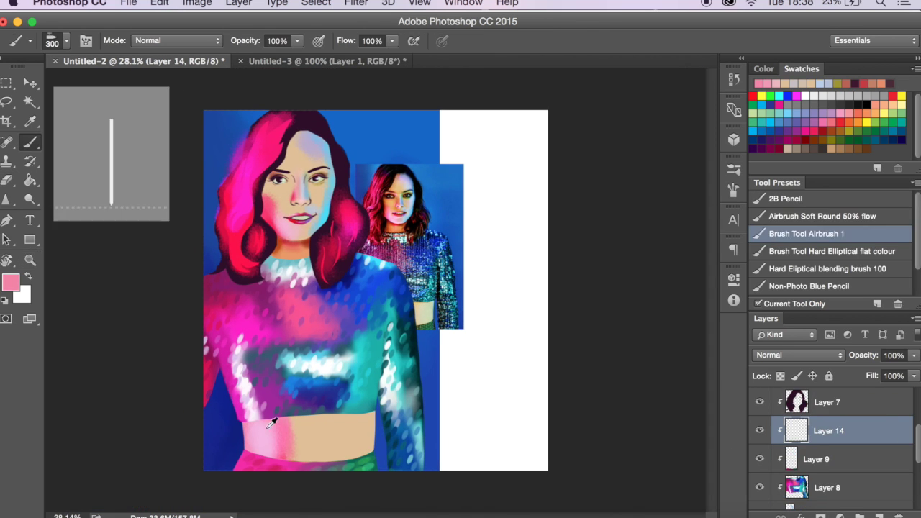
Step: Sample light and dark blues, then set Layer 14 to Hard Light at 58% opacity
left_click(340, 201, "alt")
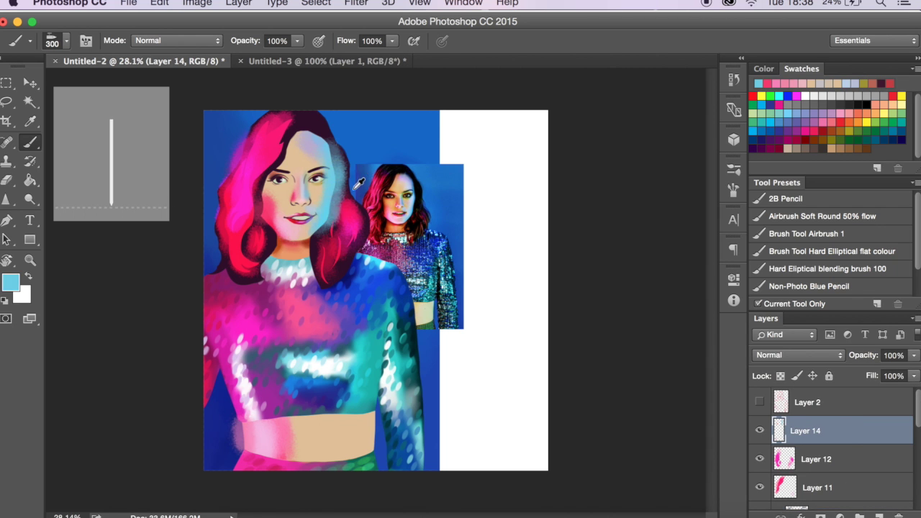
left_click(356, 188, "alt")
left_click(799, 355)
left_click(781, 352)
left_click_drag(914, 355, 884, 367)
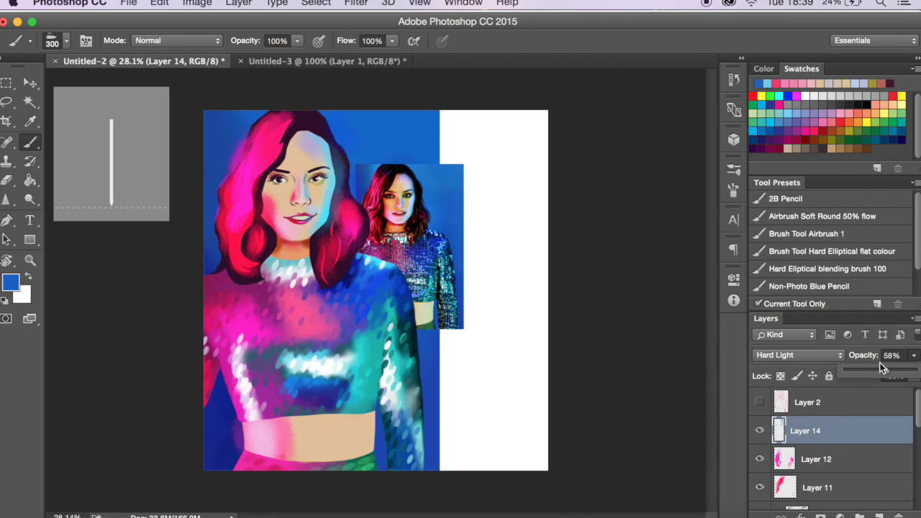